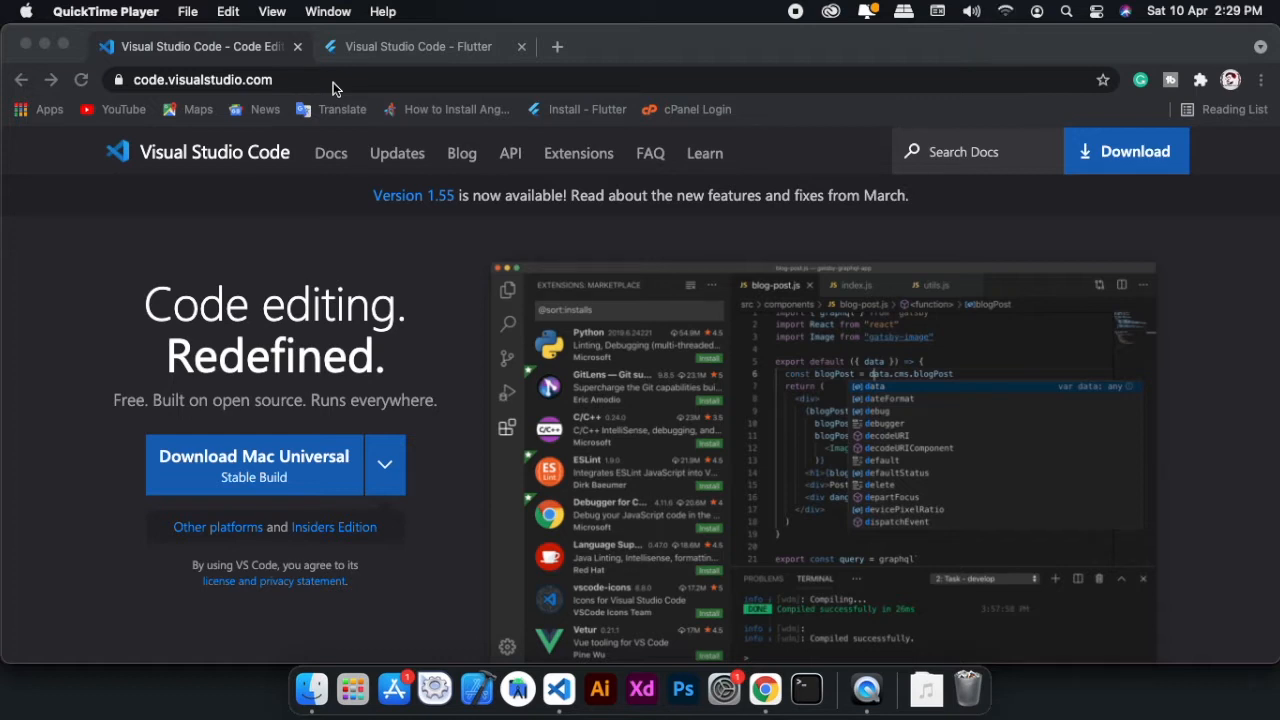
Switch to VS Code and install the Flutter extension by Dart Code from the extensions marketplace.
left_click(557, 690)
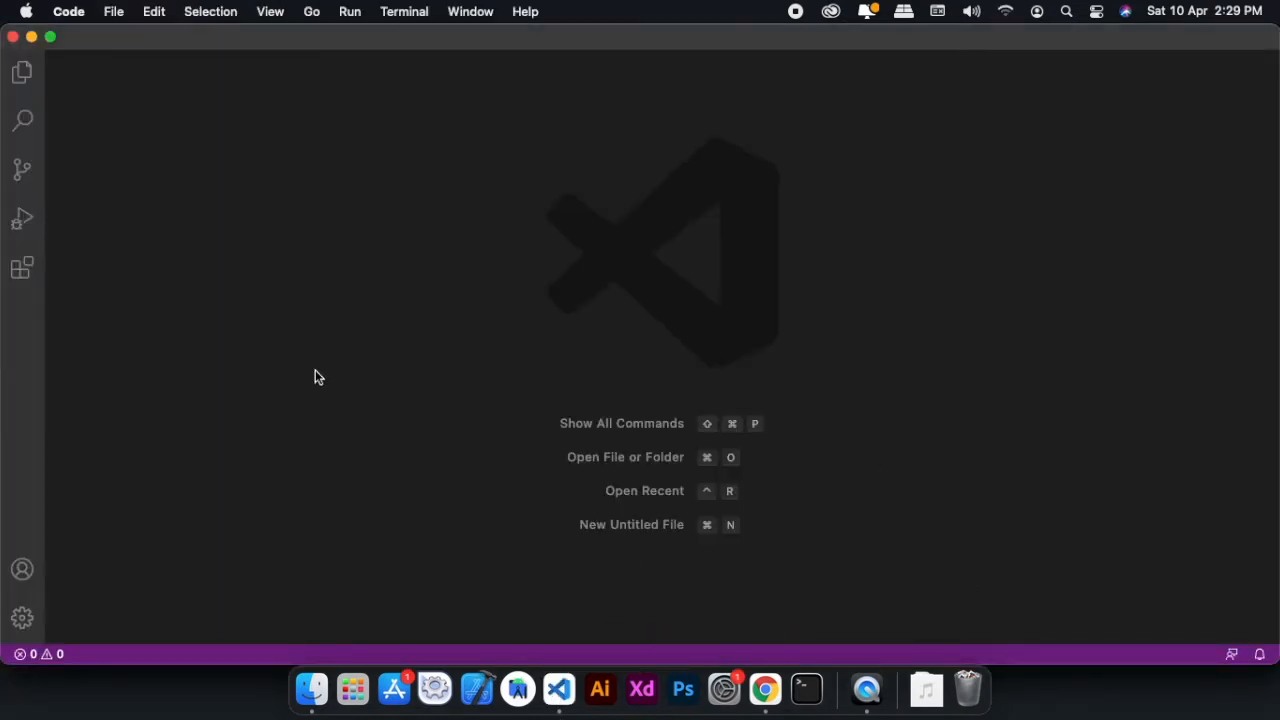
left_click(26, 266)
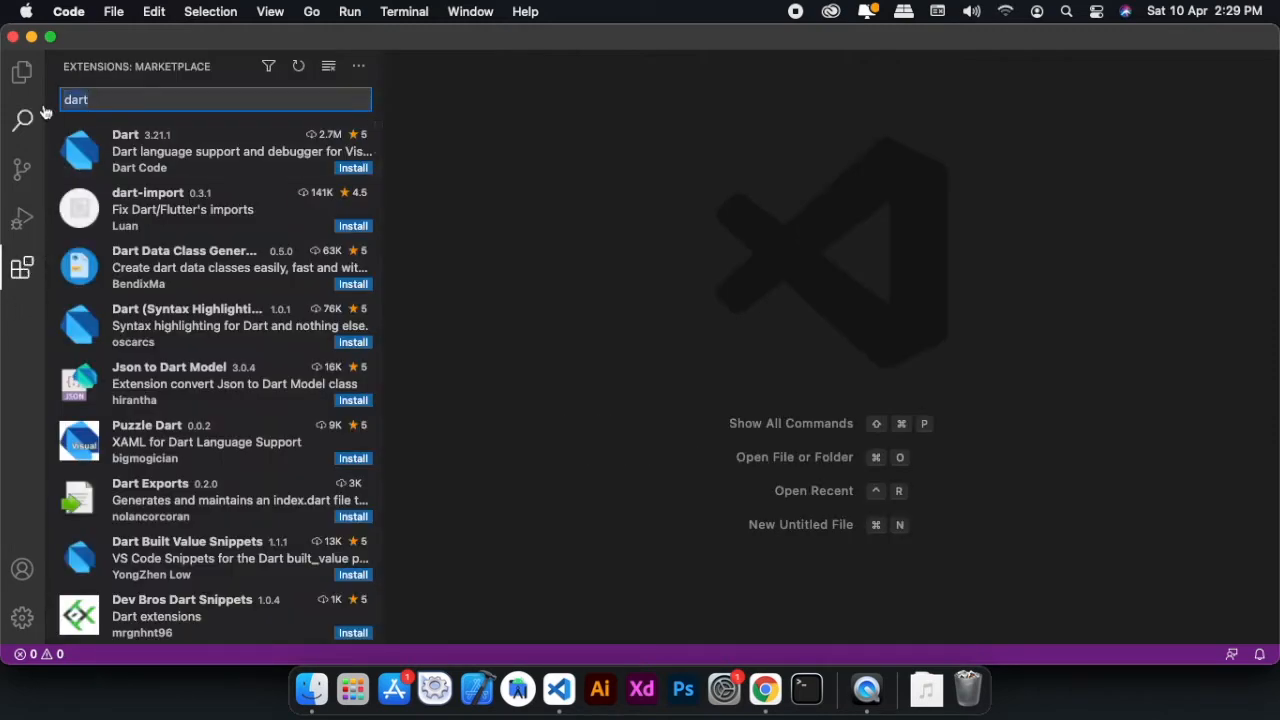
type("flutter")
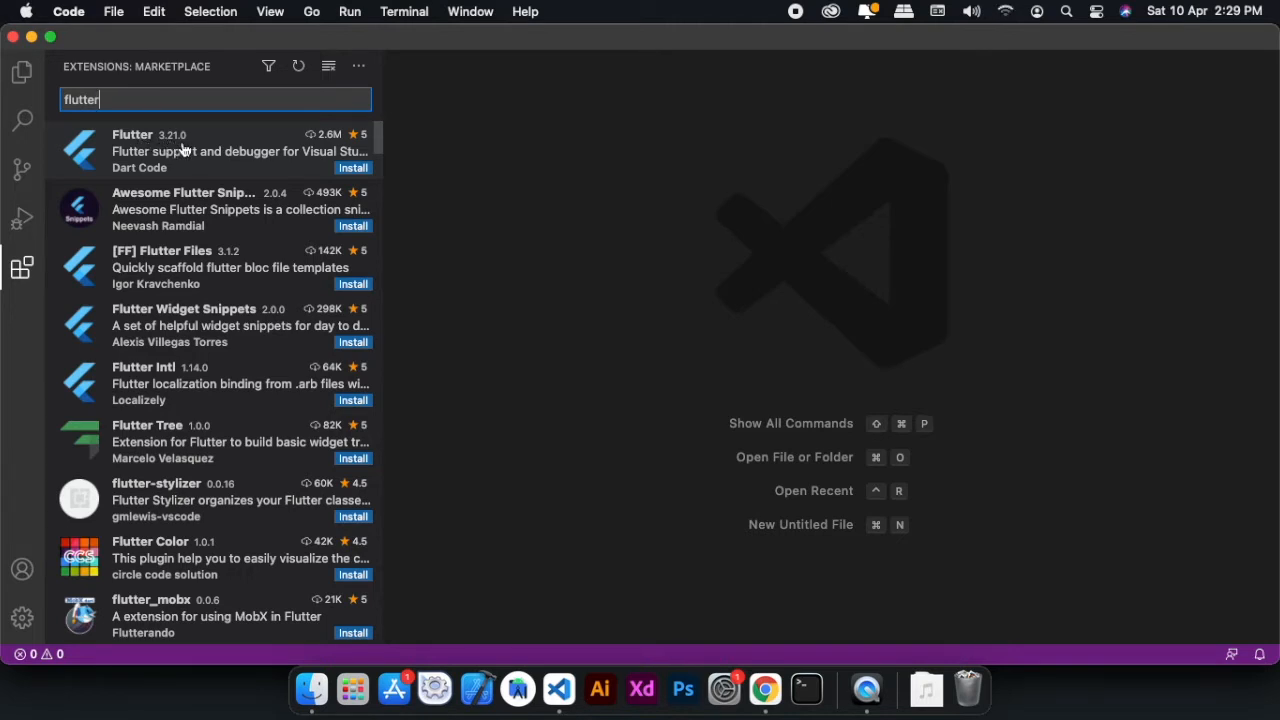
left_click(355, 169)
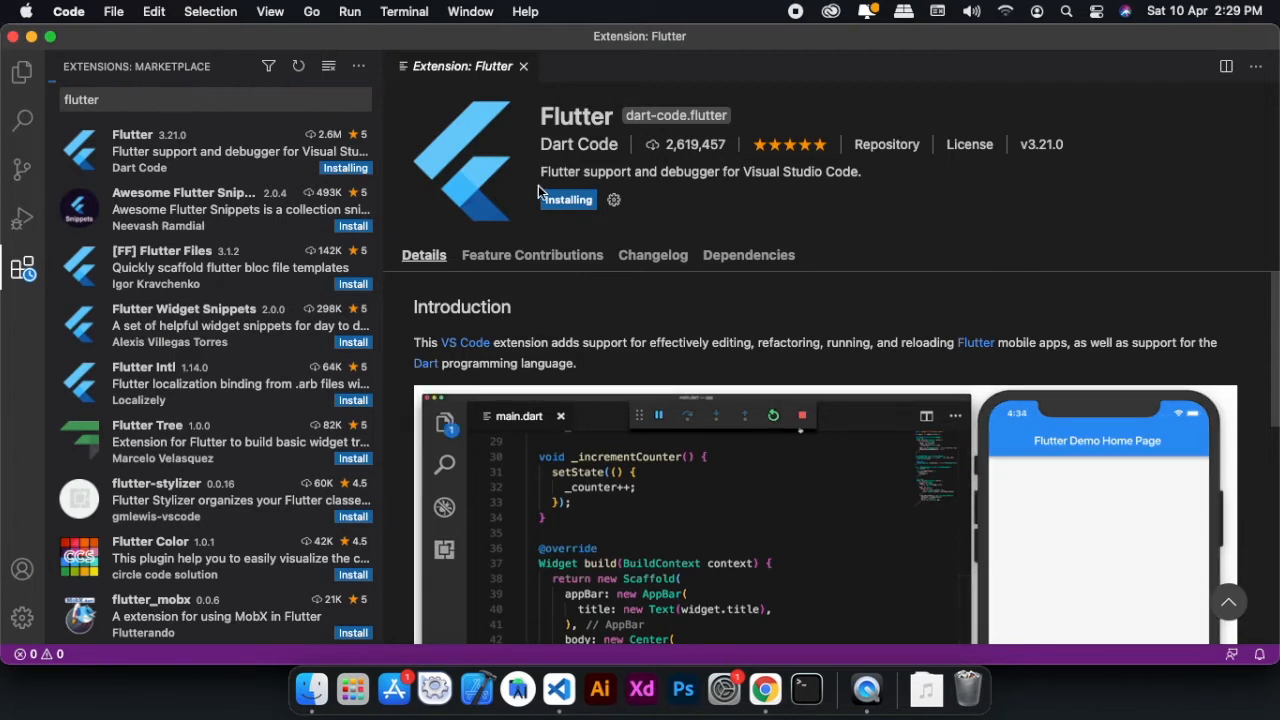
scroll(928, 366, "down", 2)
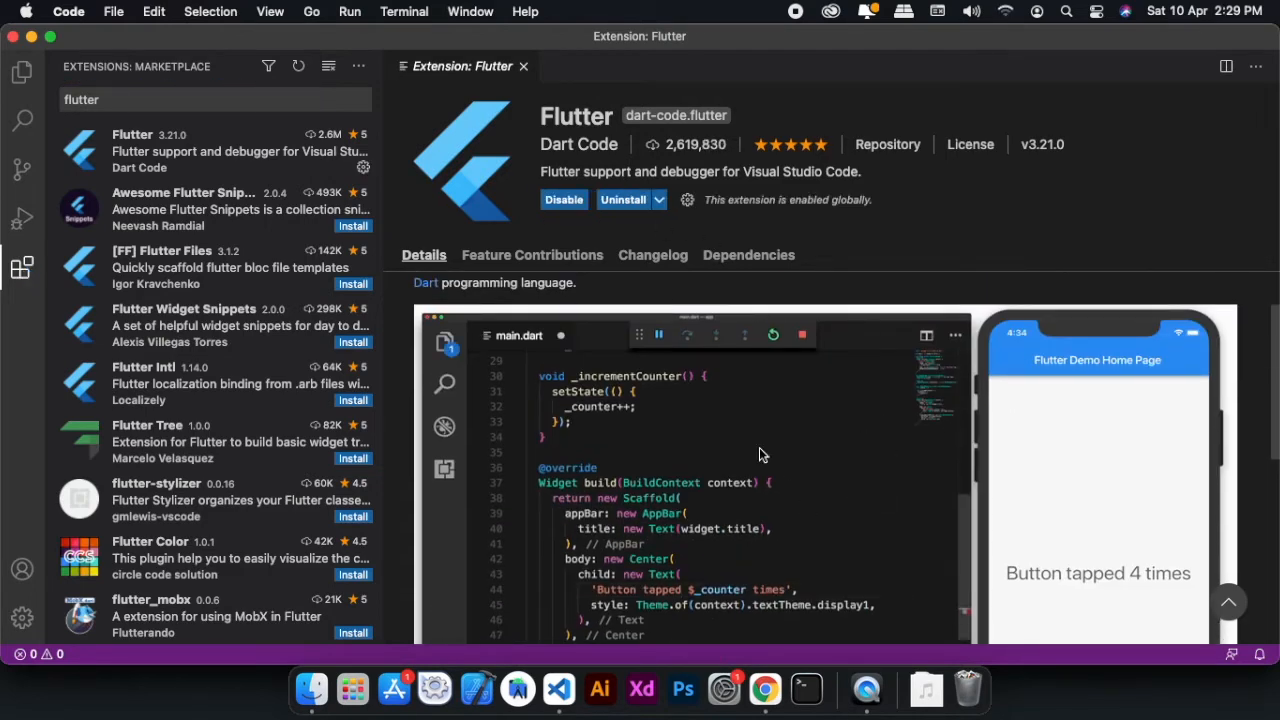
Search the extensions marketplace for "dart", view the Dart extension's details page, and close it along with the extensions list.
double_click(103, 100)
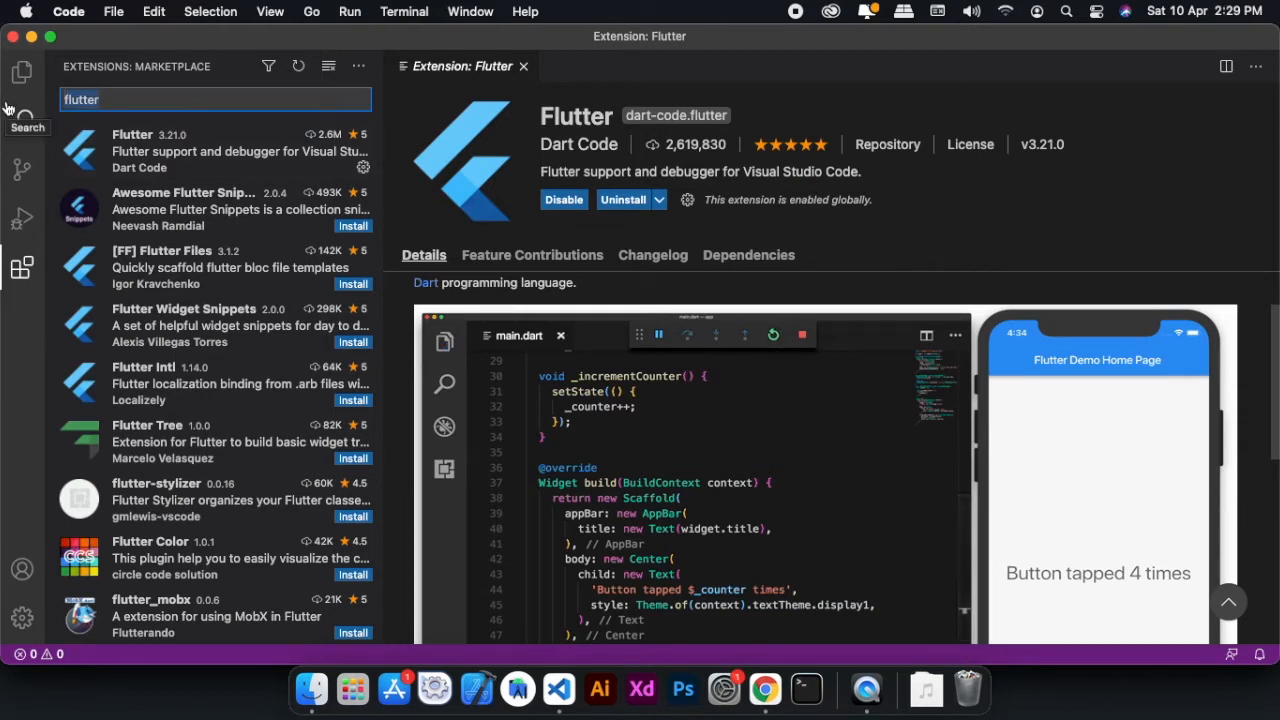
type("dart")
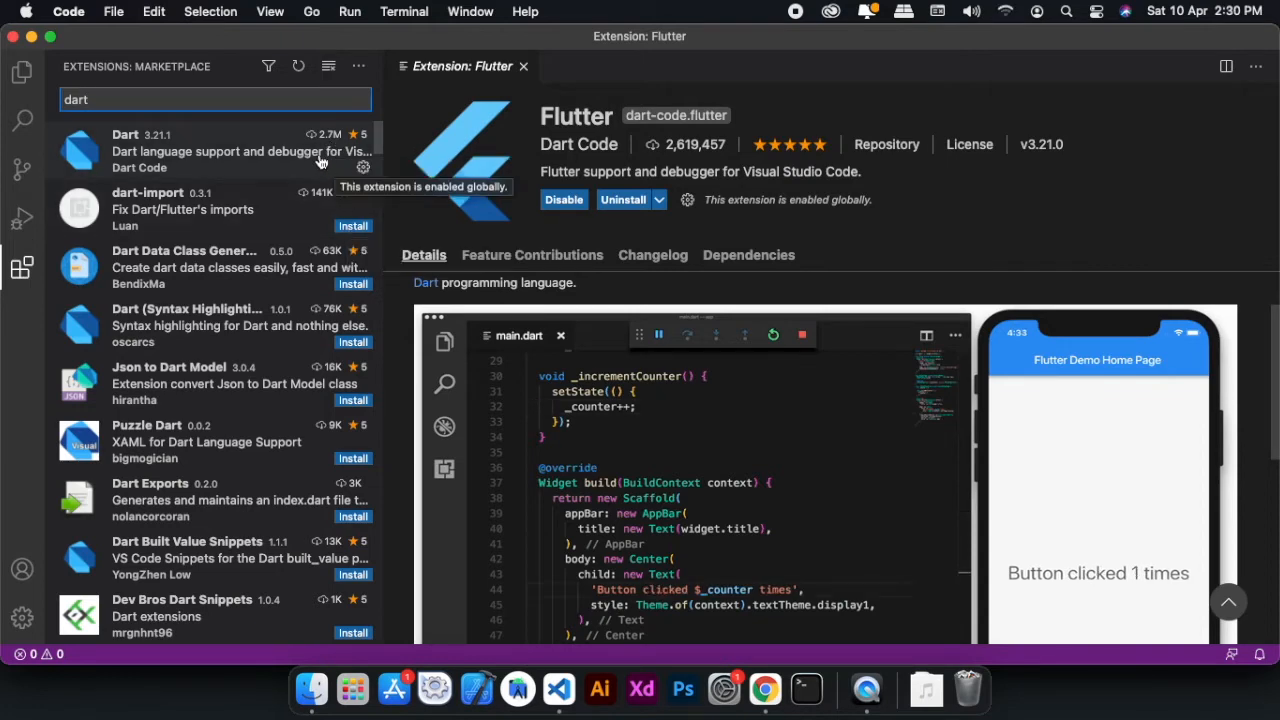
left_click(338, 160)
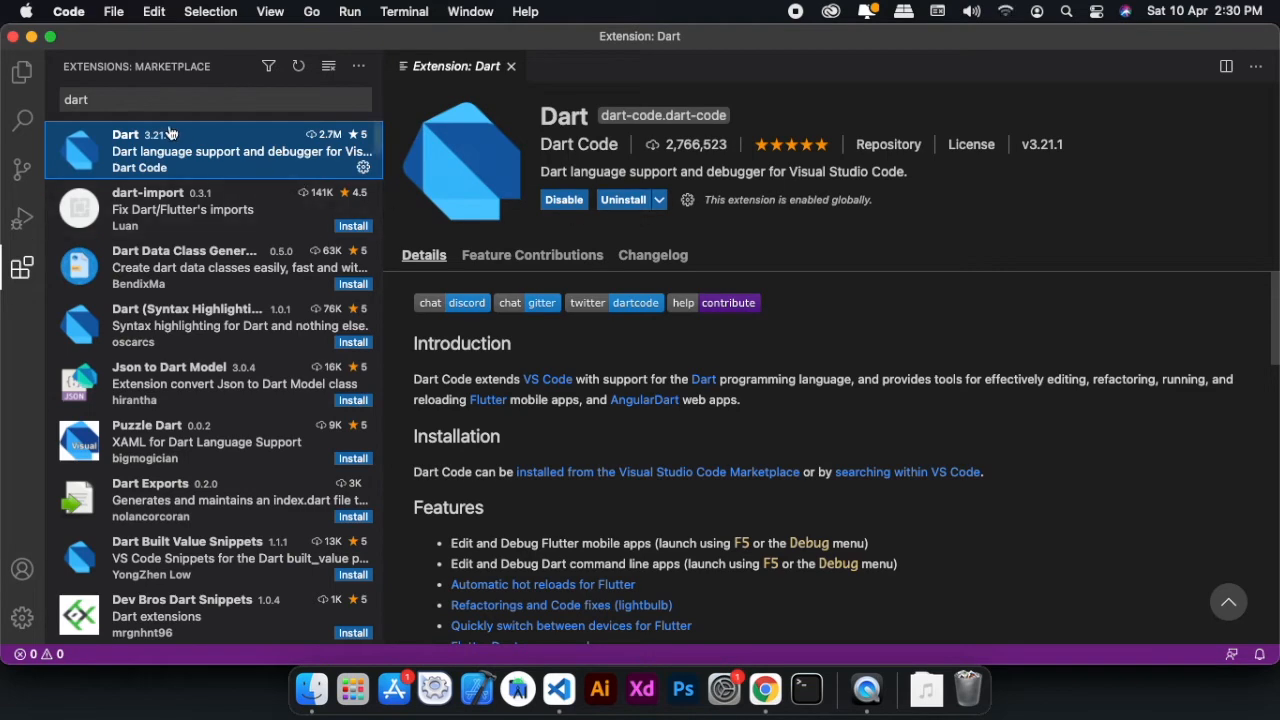
left_click(23, 280)
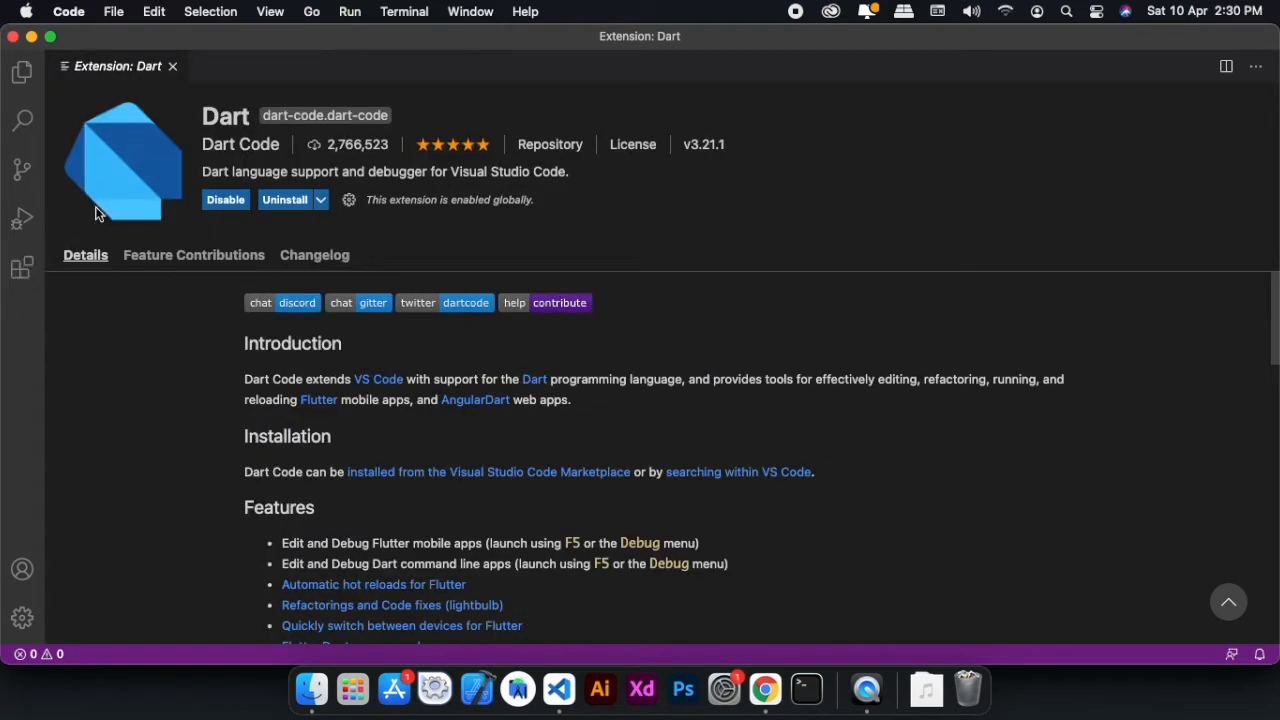
left_click(172, 66)
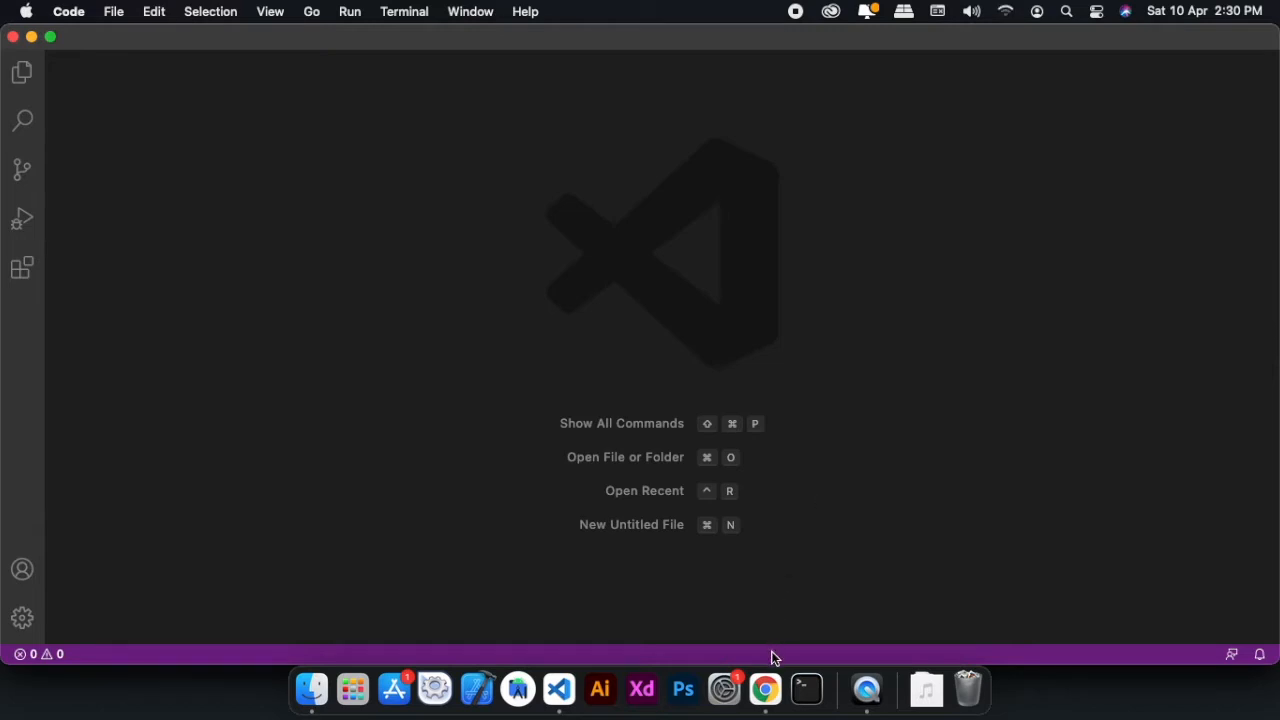
Check the Flutter docs on creating a project in Chrome, and run the Flutter: New Application Project command in VS Code.
left_click(765, 689)
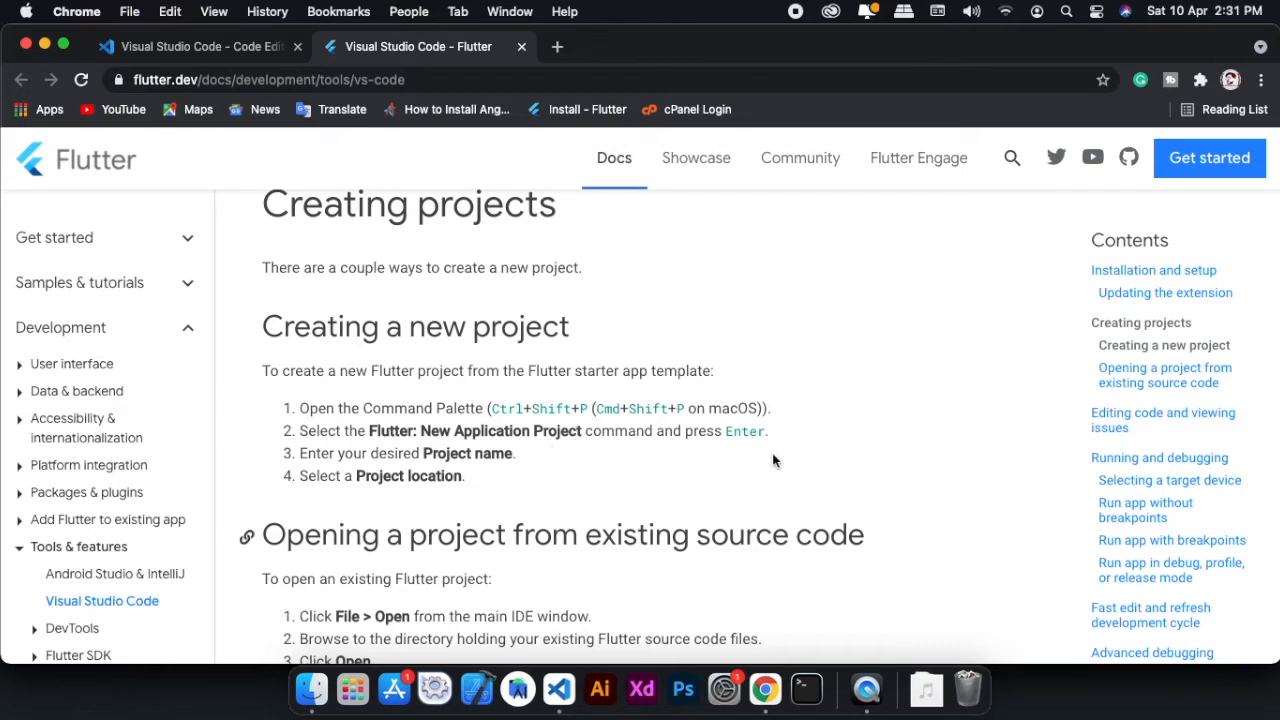
left_click(571, 692)
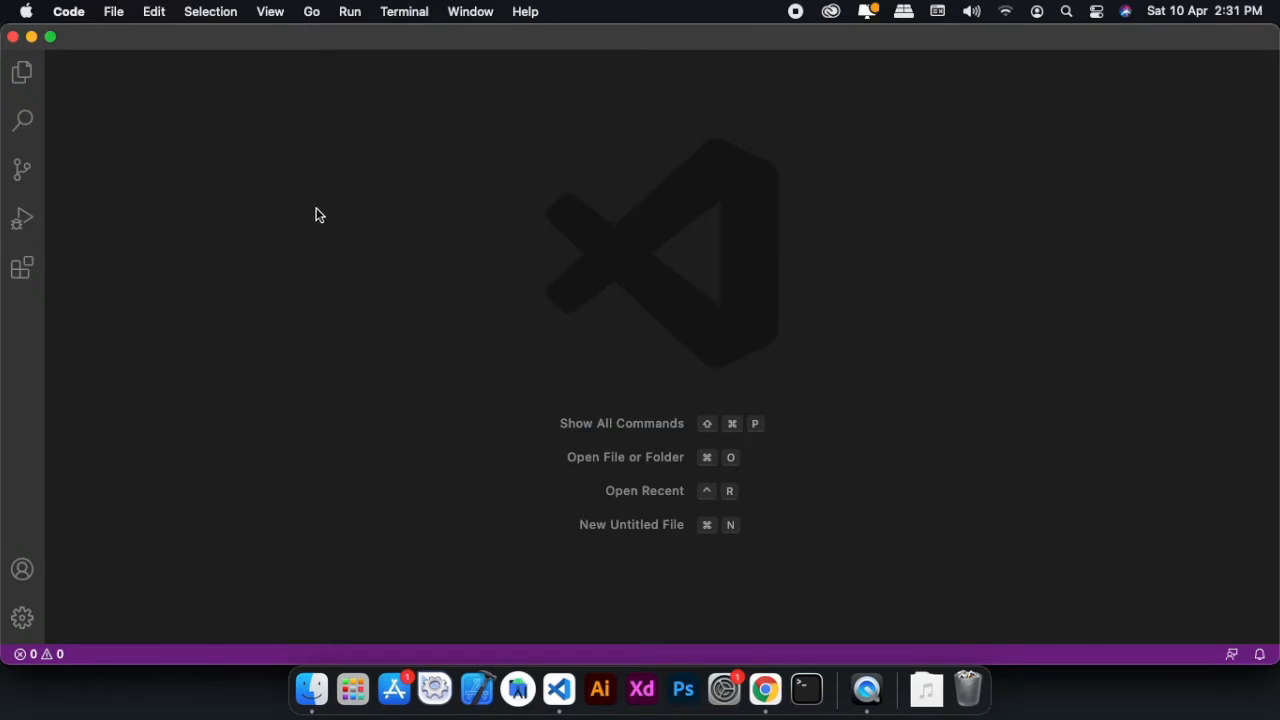
left_click(273, 14)
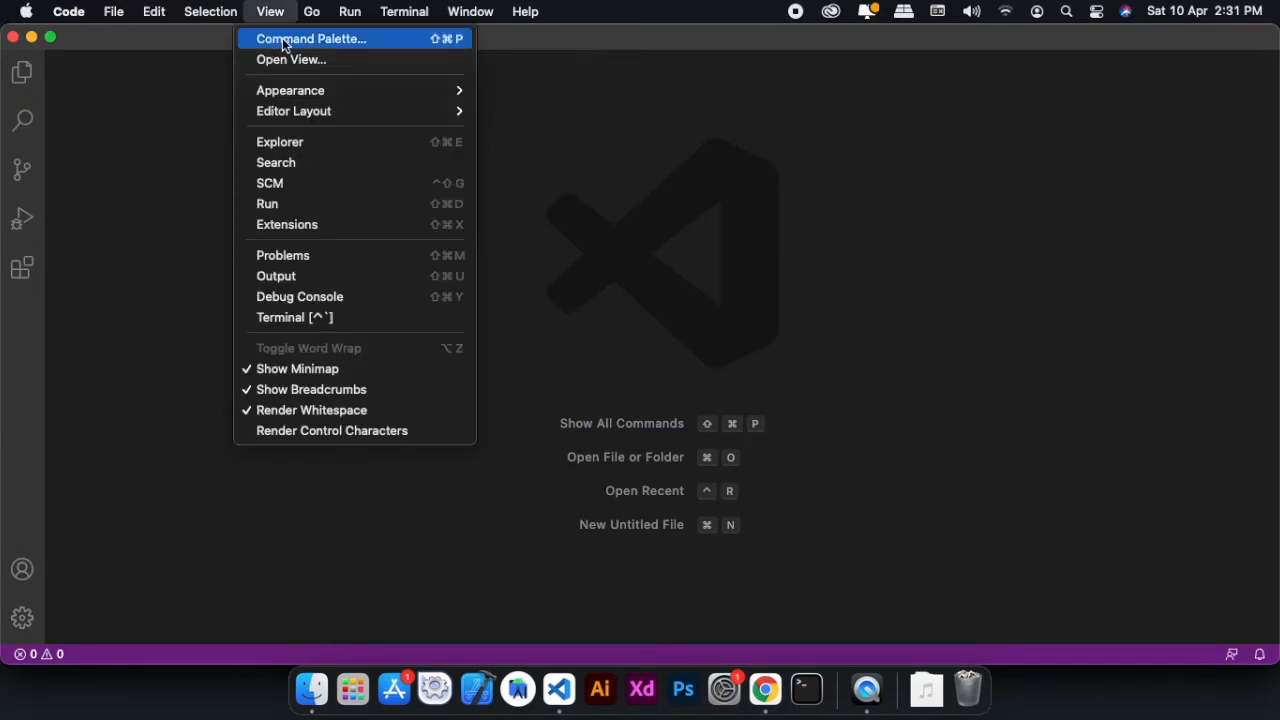
left_click(282, 38)
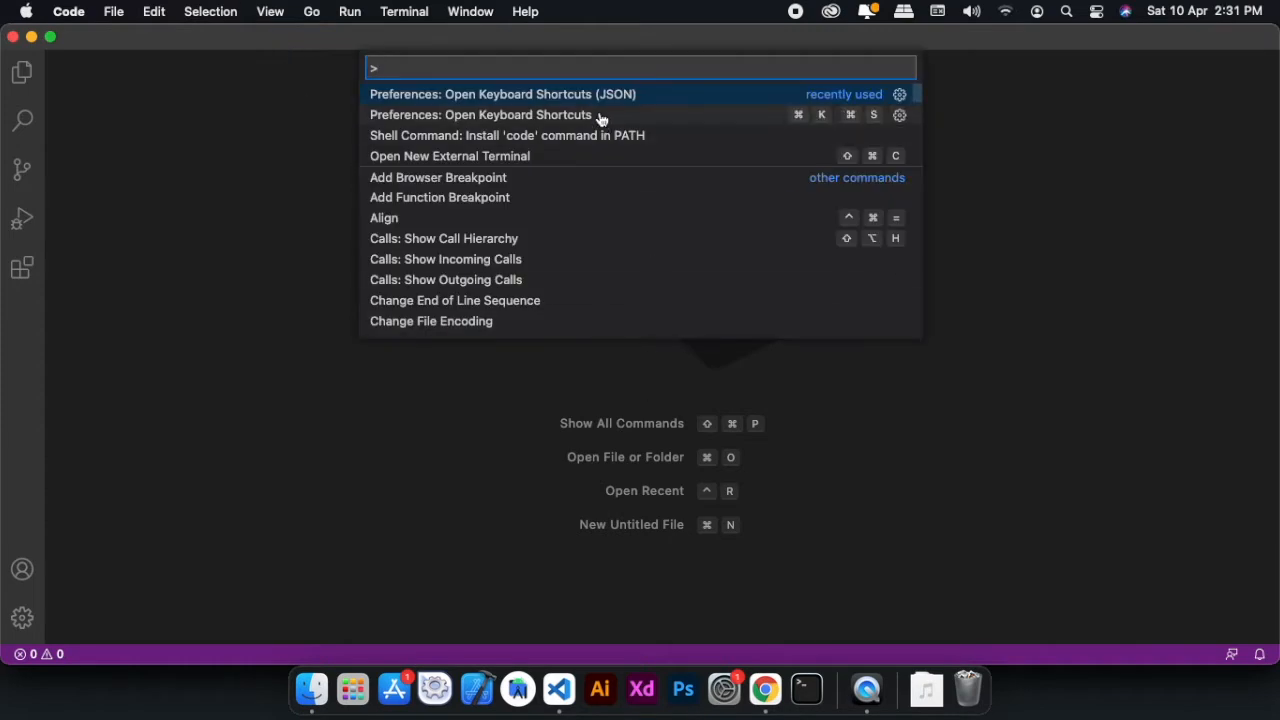
type("flutt")
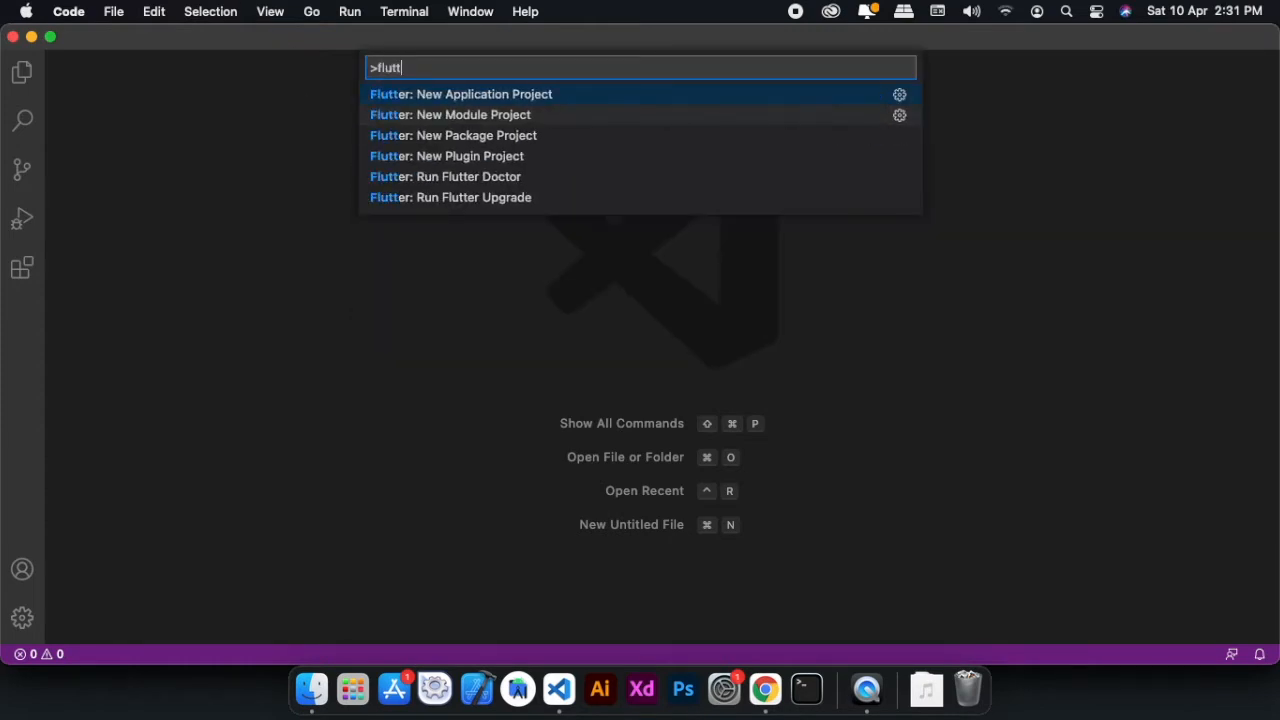
left_click(518, 103)
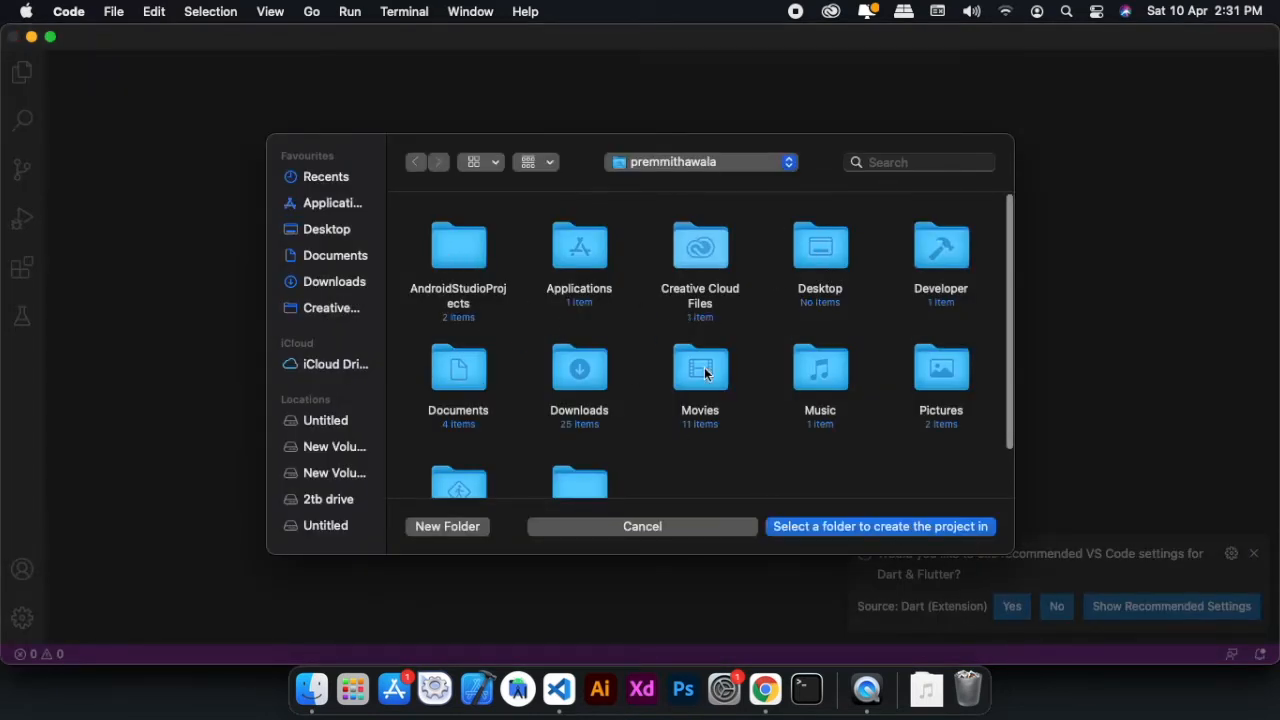
Choose the Desktop as the project location and create the Flutter project with the name first_flutter_app.
scroll(524, 300, "down", 2)
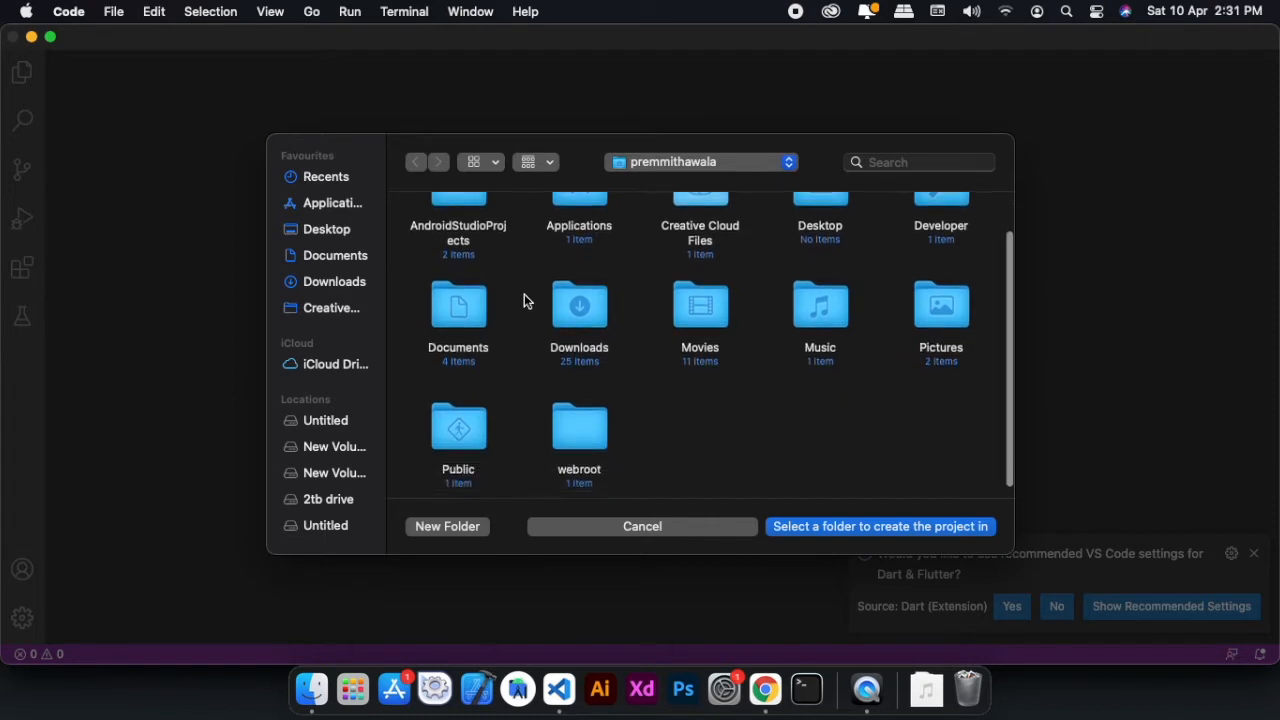
left_click(327, 232)
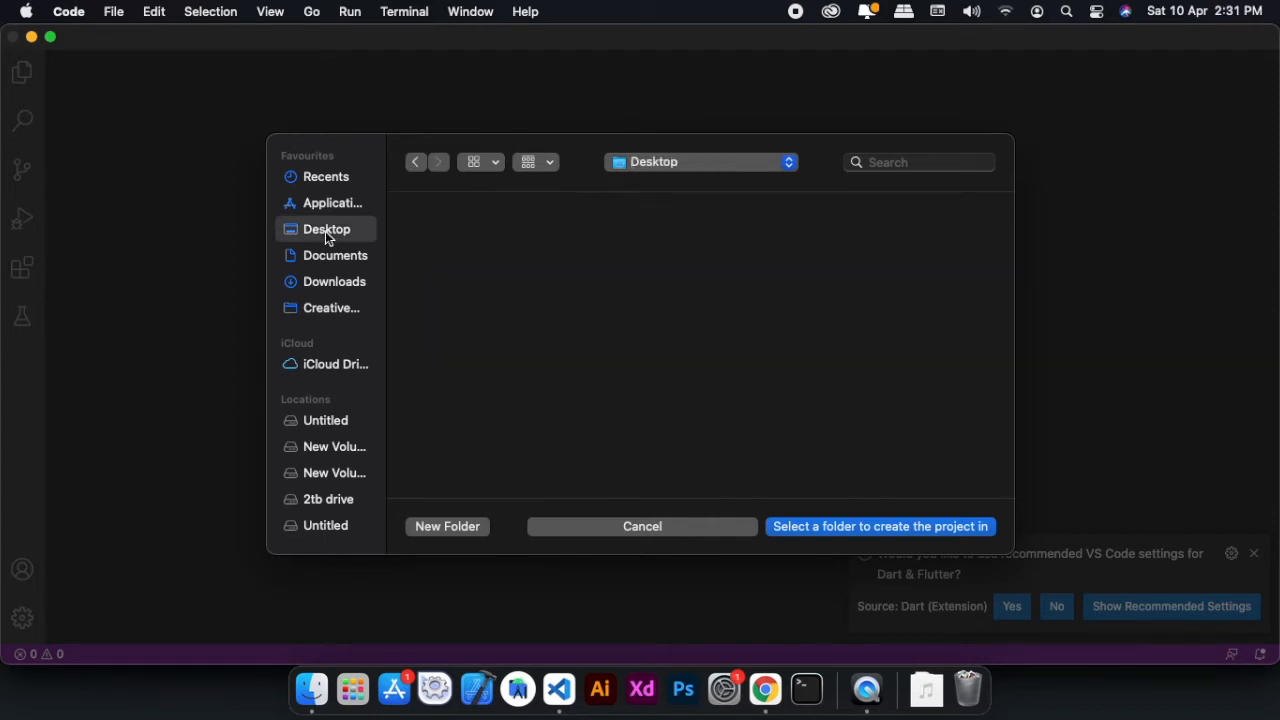
left_click(819, 527)
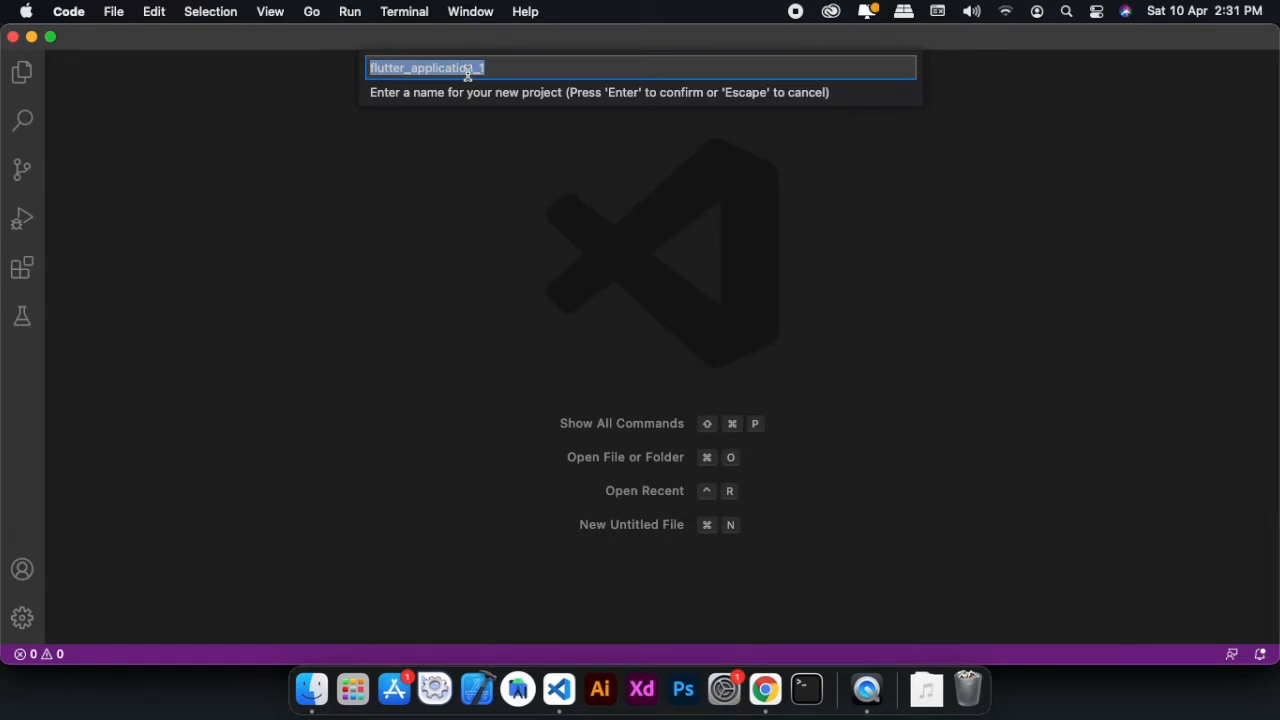
type("fir")
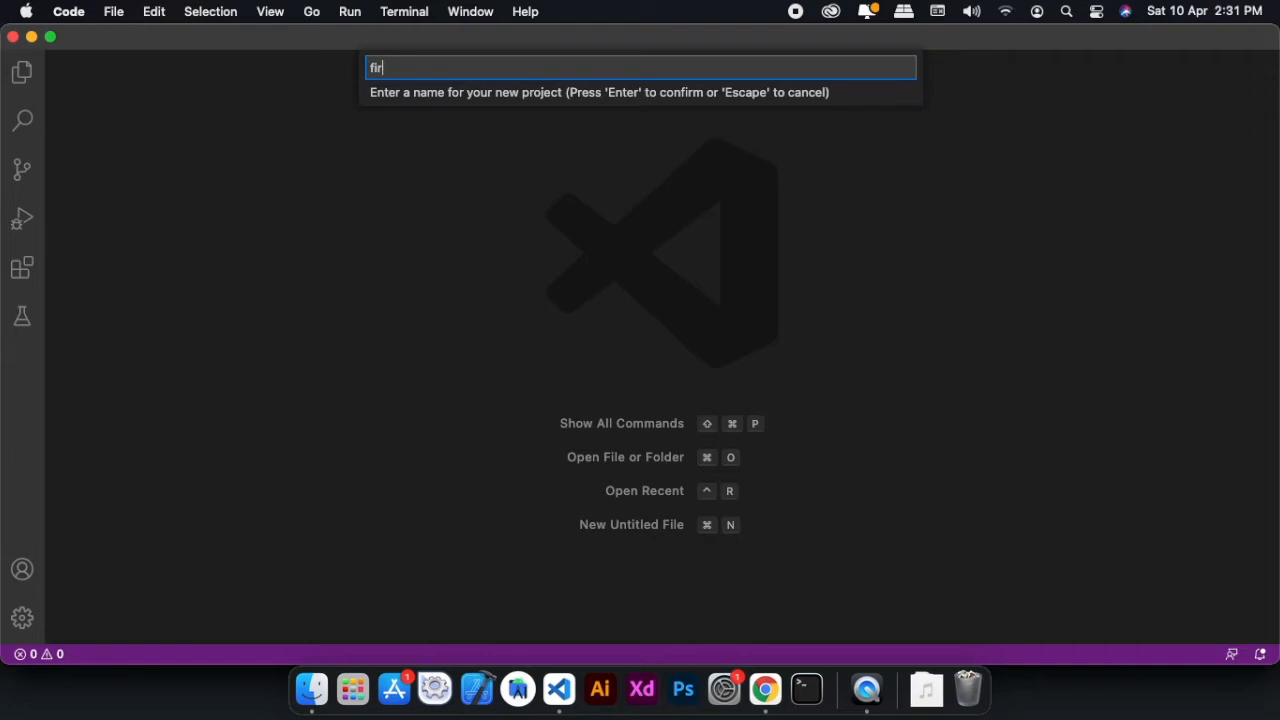
type("dt_flutter_app")
key("Return")
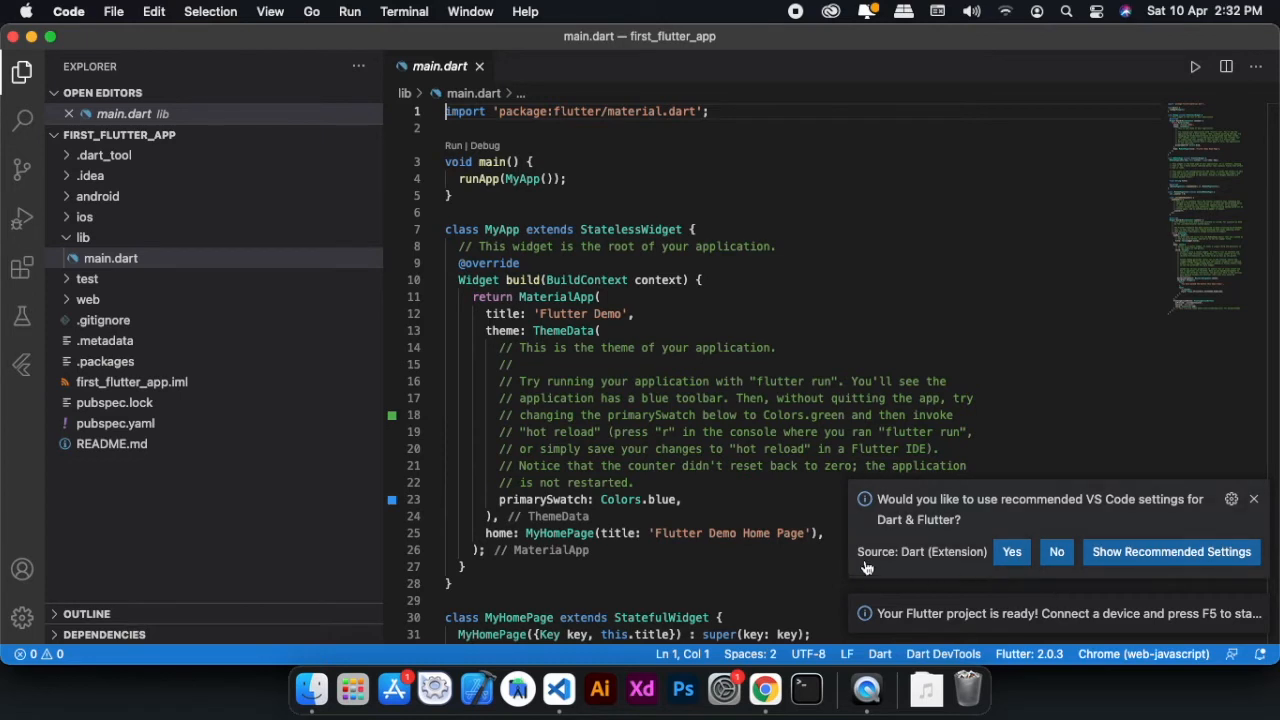
Accept the recommended VS Code settings for Dart and Flutter and dismiss the remaining notifications.
left_click(1012, 553)
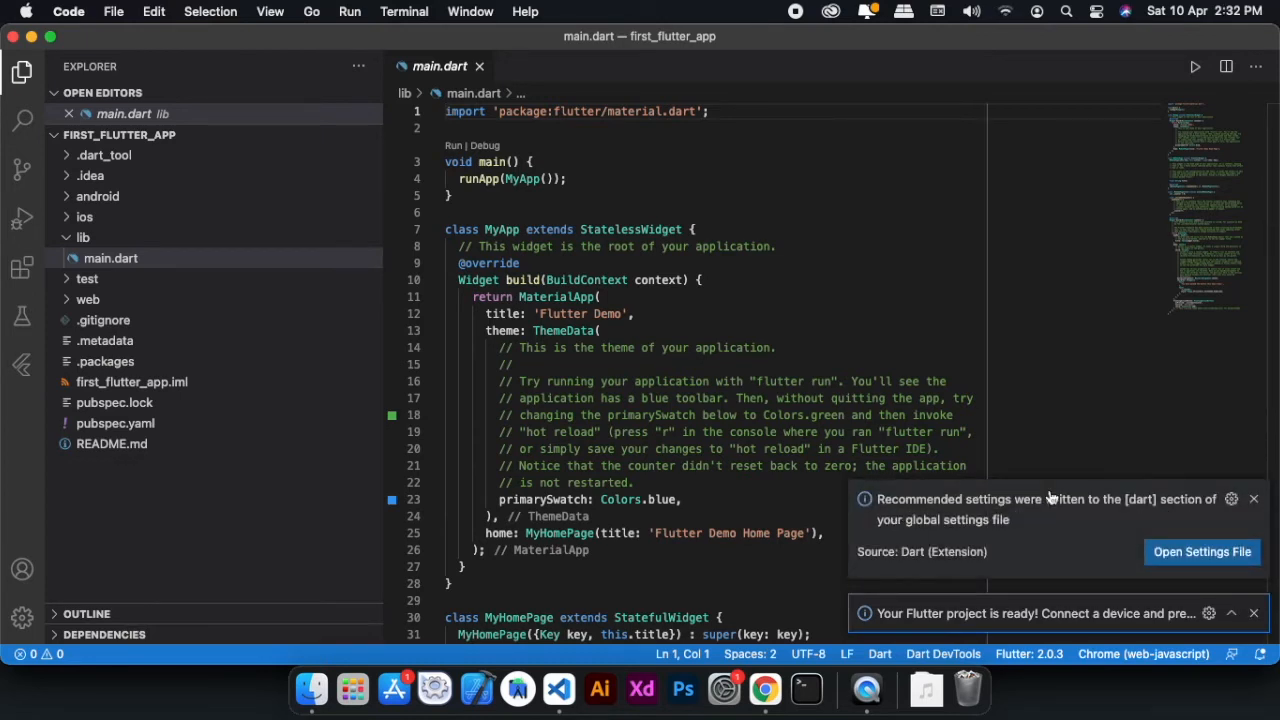
left_click(1254, 498)
left_click(1254, 613)
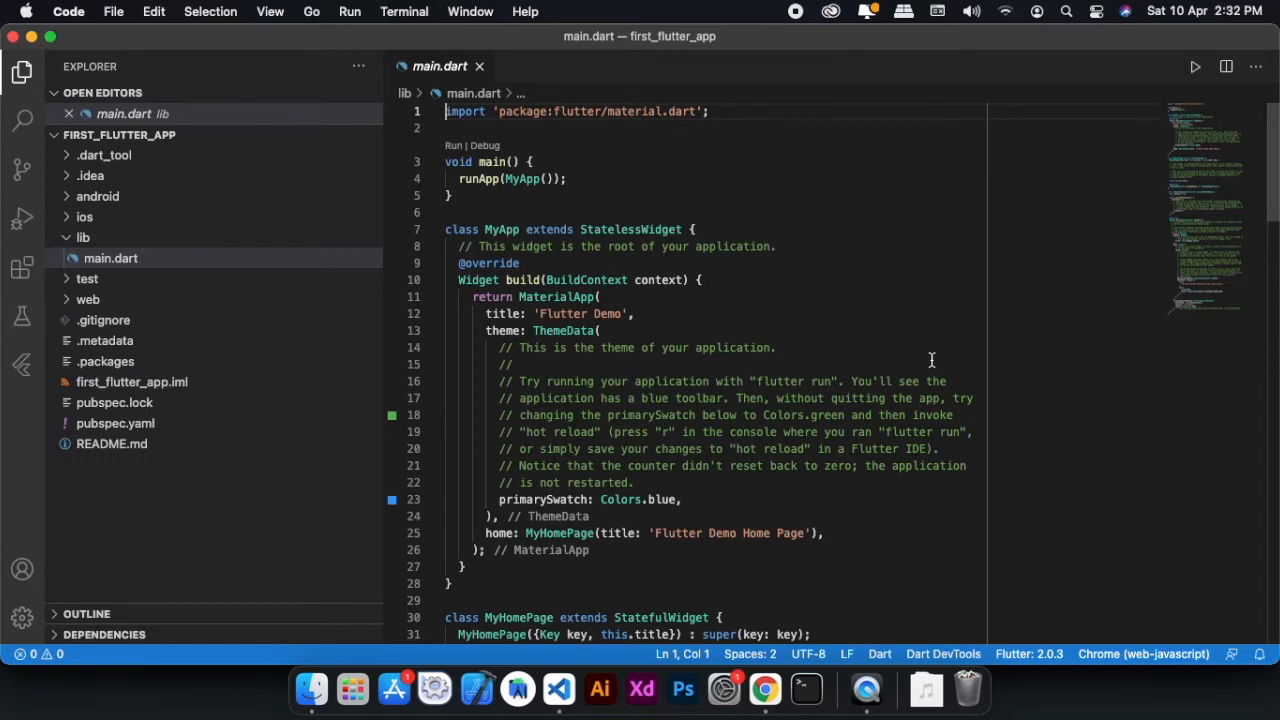
Launch the iOS Simulator and shift the iPhone 11 Pro window slightly toward the edge of the screen.
key("super+space")
type("sim")
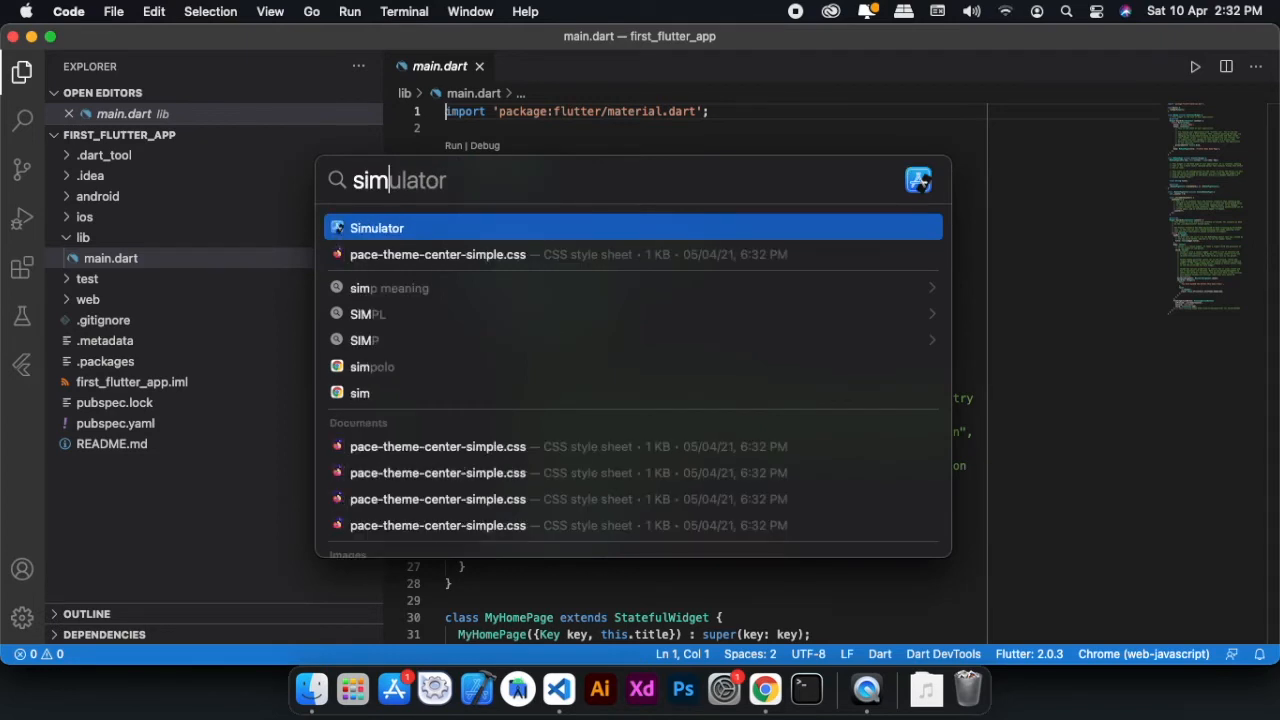
key("Return")
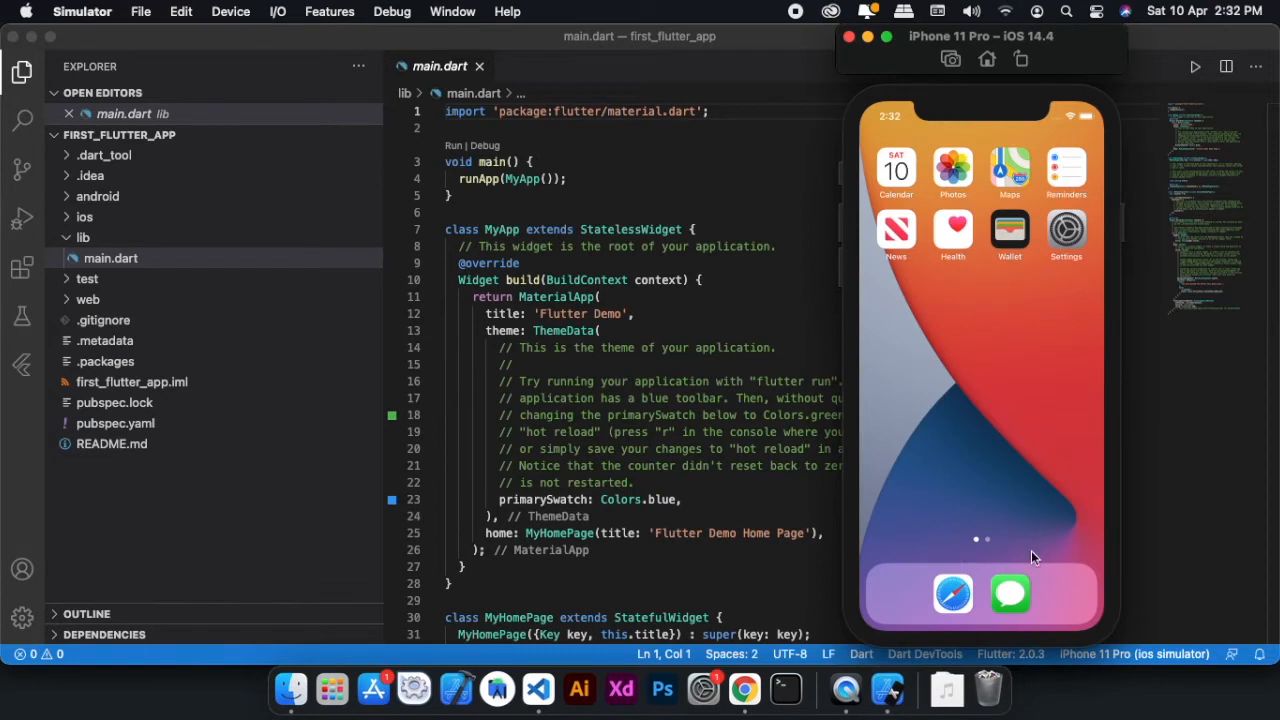
left_click_drag(1022, 637, 1066, 635)
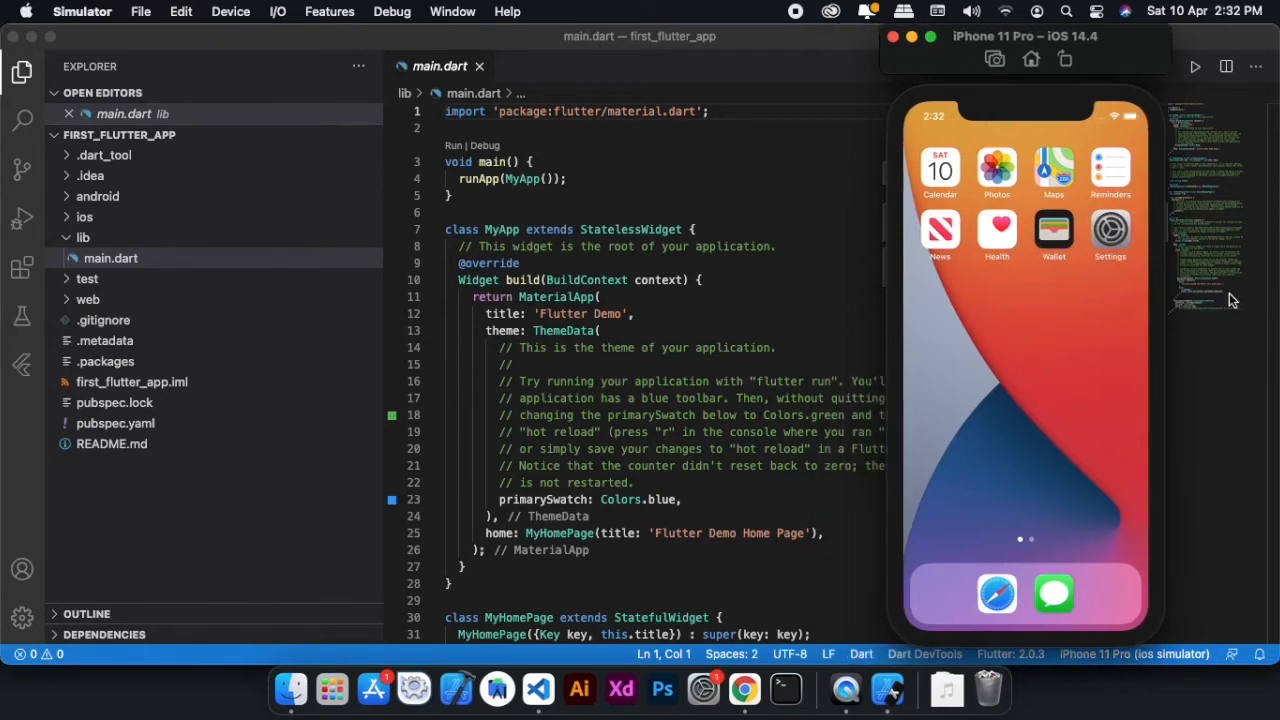
Bring VS Code forward to reach its run control, and move the iPhone 11 Pro simulator over the file explorer beside the code.
left_click(653, 45)
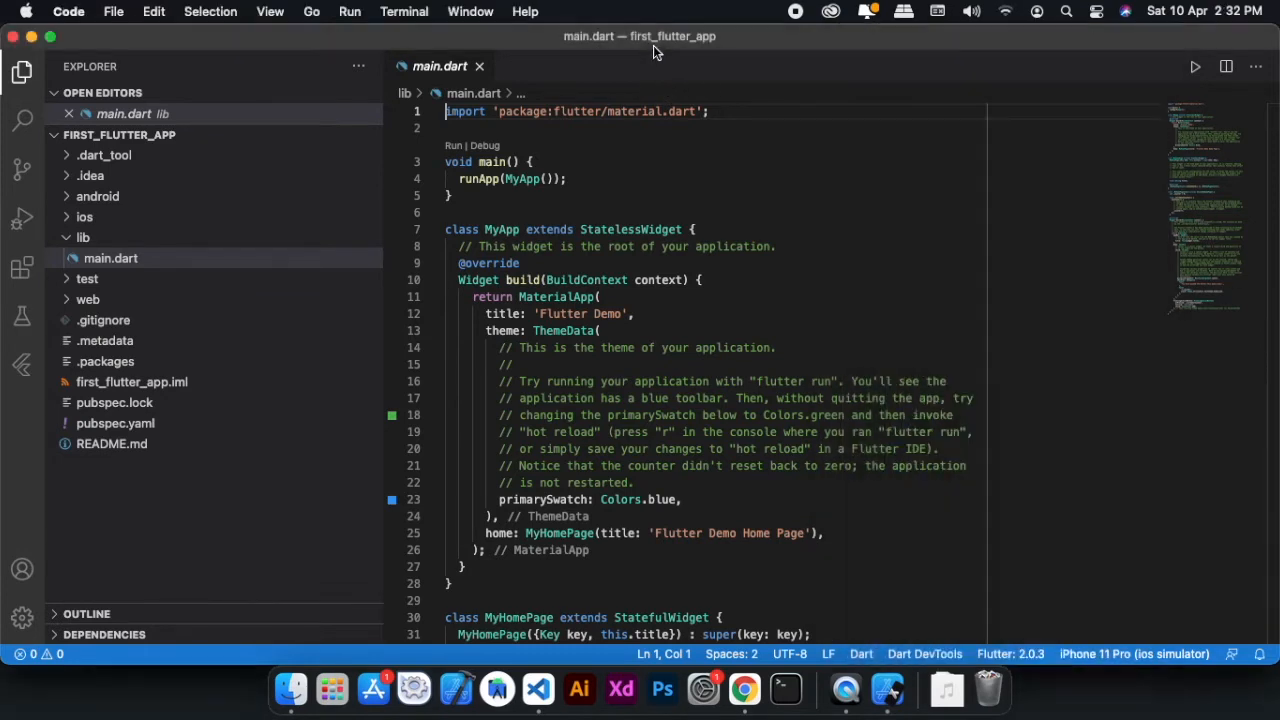
left_click(1195, 72)
left_click(1195, 72)
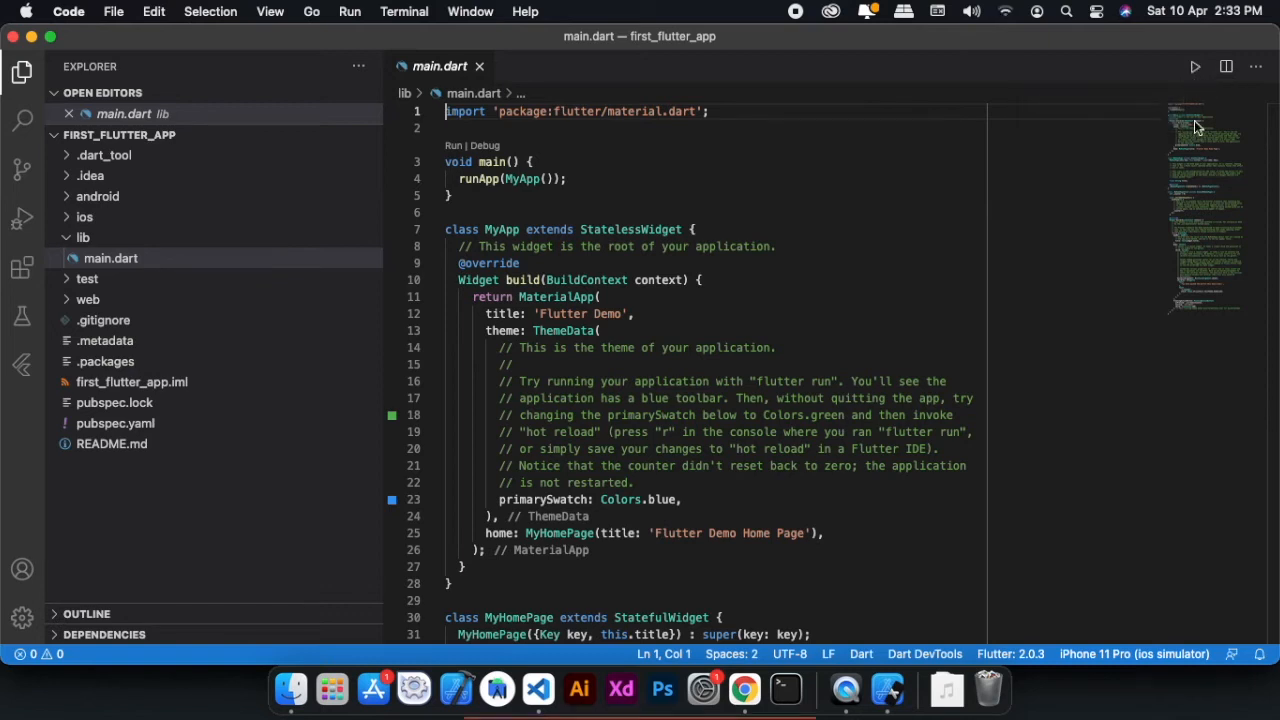
left_click(895, 695)
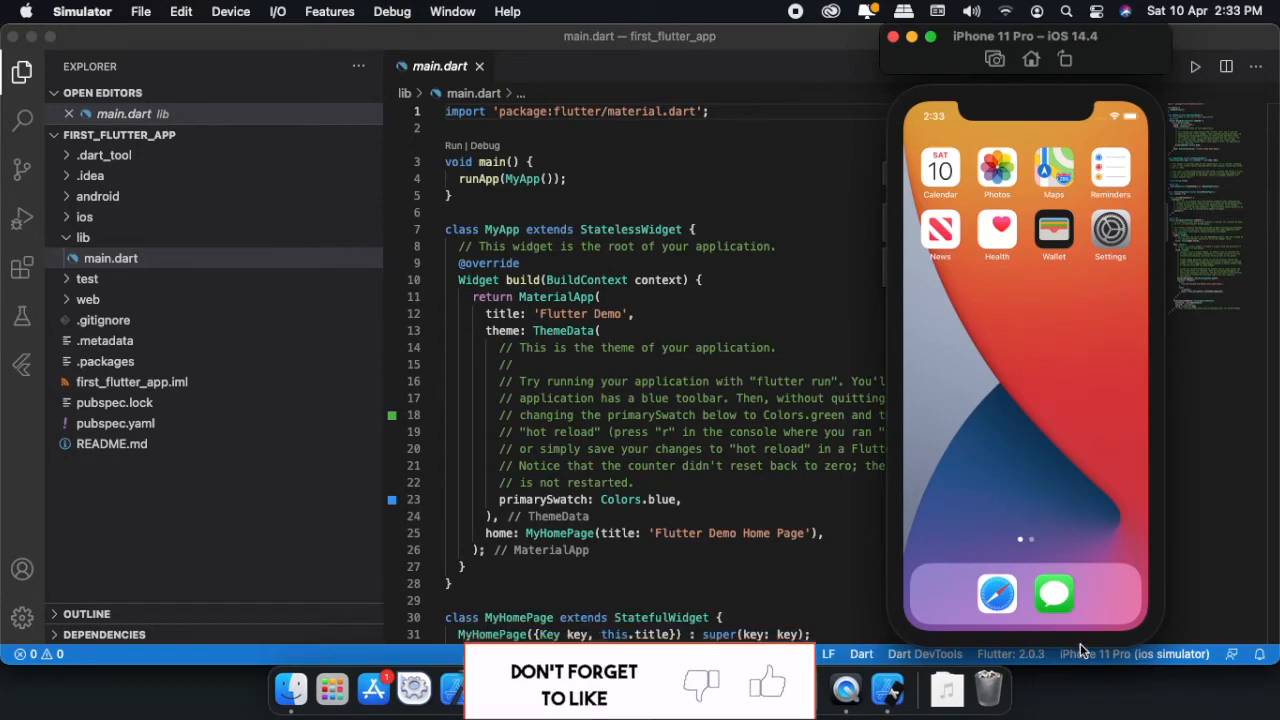
left_click_drag(1080, 643, 252, 613)
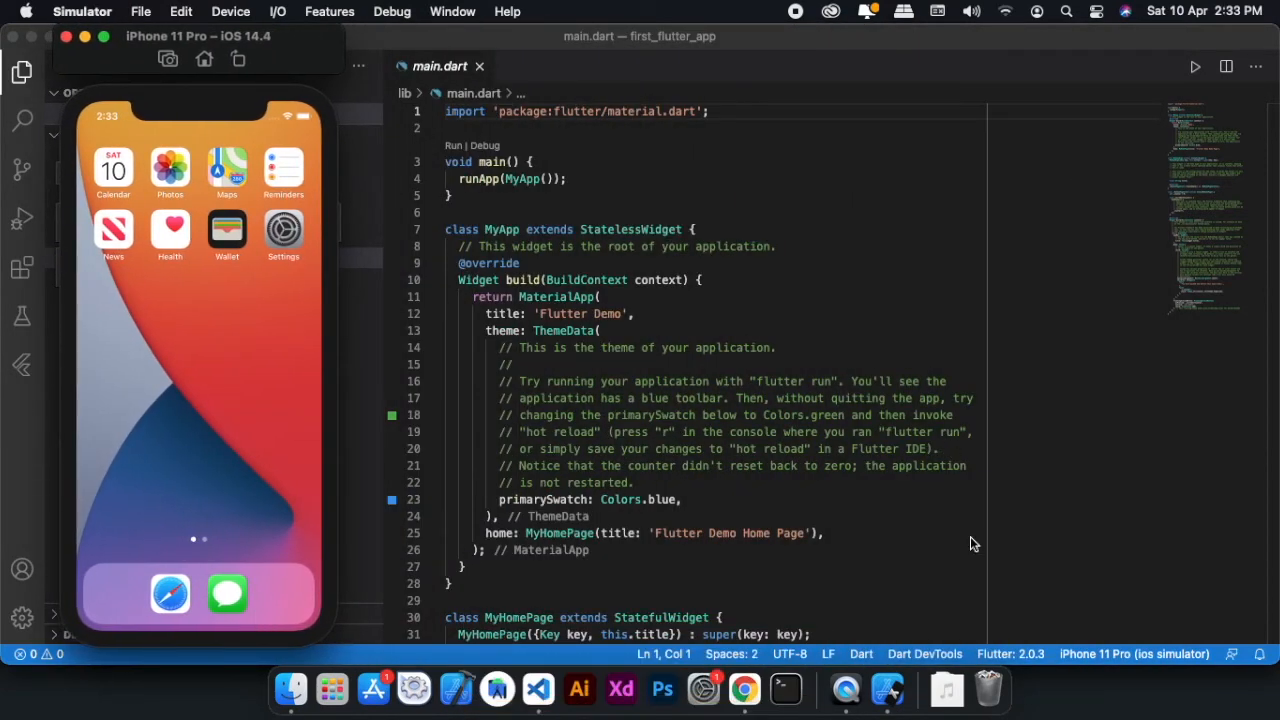
Return to VS Code, hide the file explorer, and narrow the editor window to about two thirds of the screen width.
left_click(430, 48)
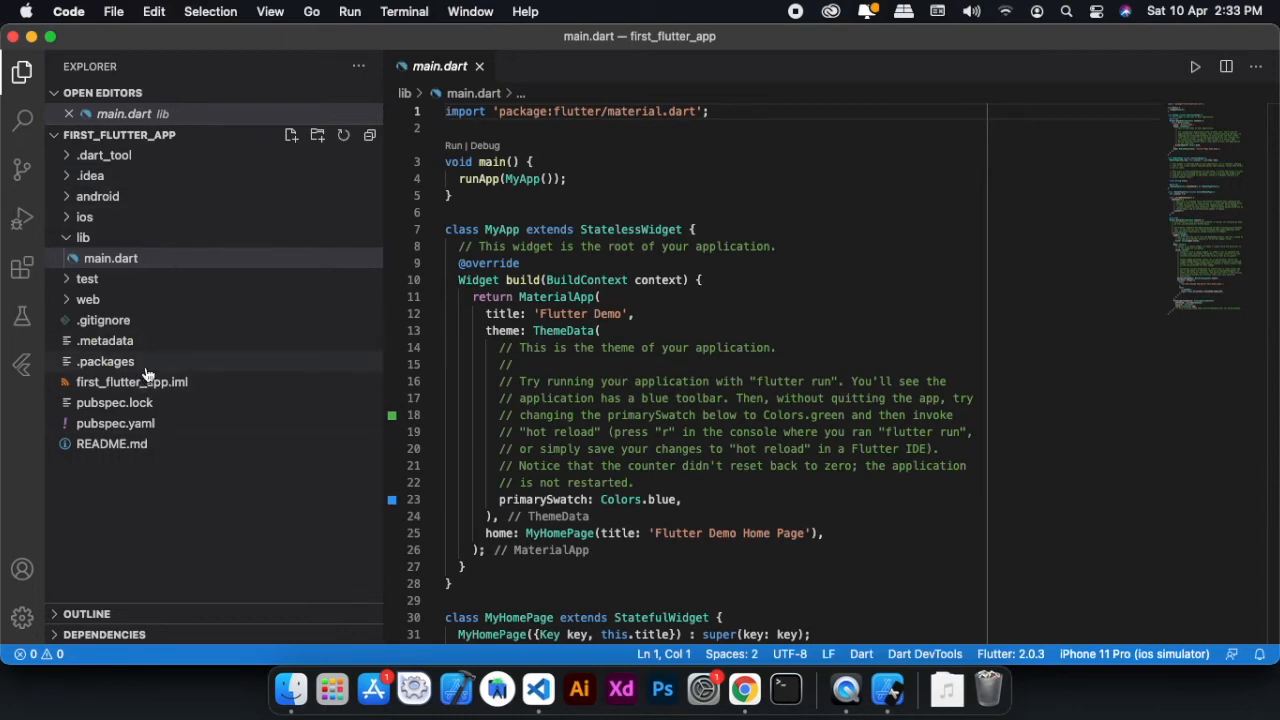
key("super+b")
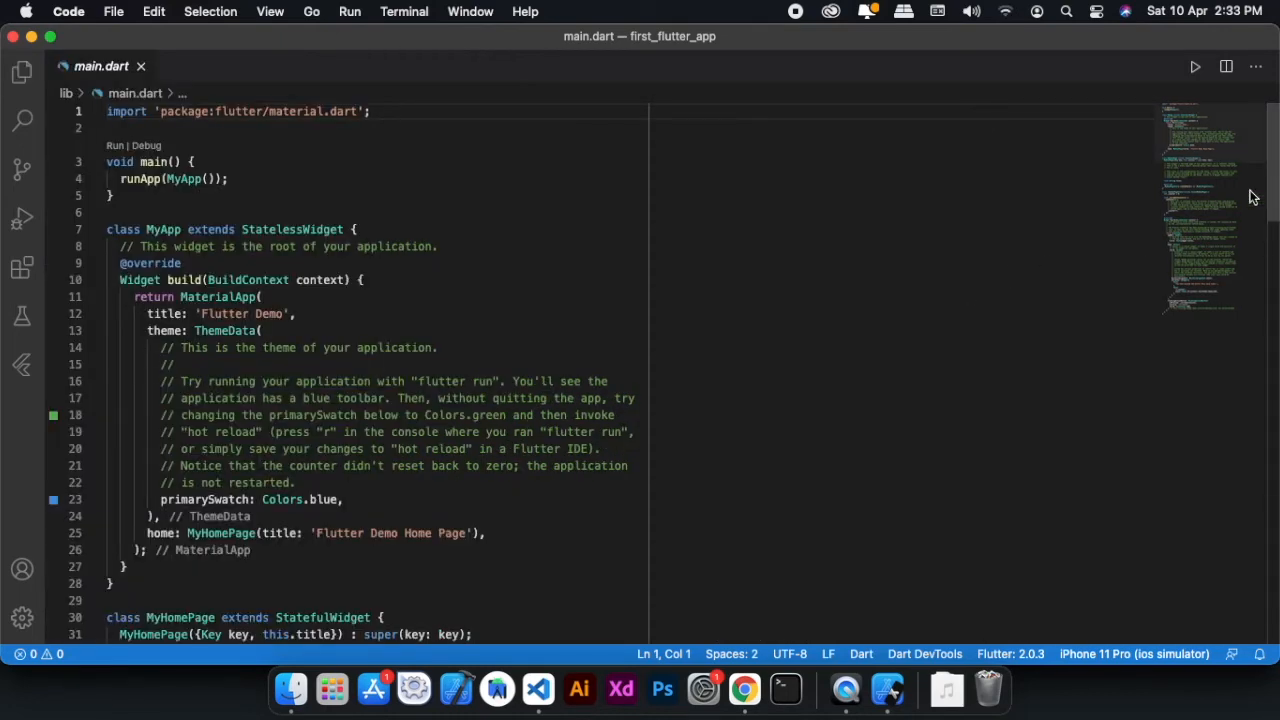
left_click_drag(1260, 41, 1243, 42)
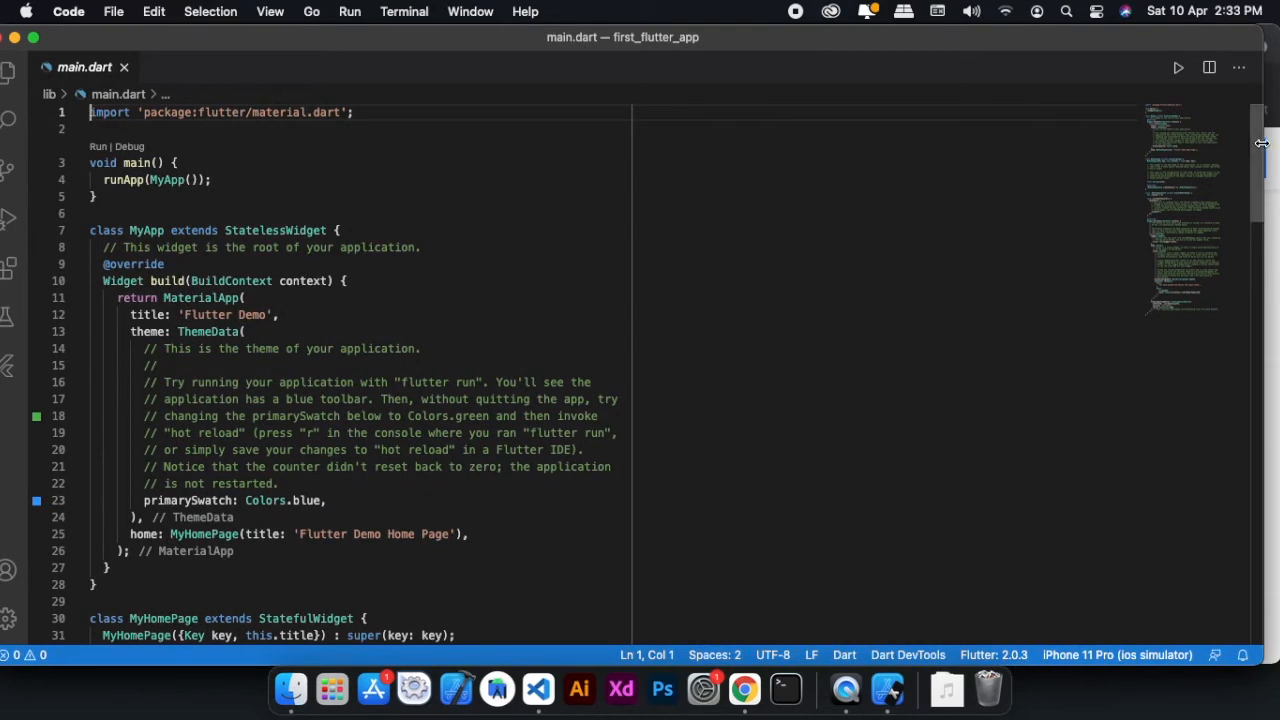
left_click_drag(1262, 143, 855, 140)
Minimize the Chrome window behind the editor, then bring the iPhone 11 Pro simulator forward and place it in the free space beside VS Code.
left_click(983, 49)
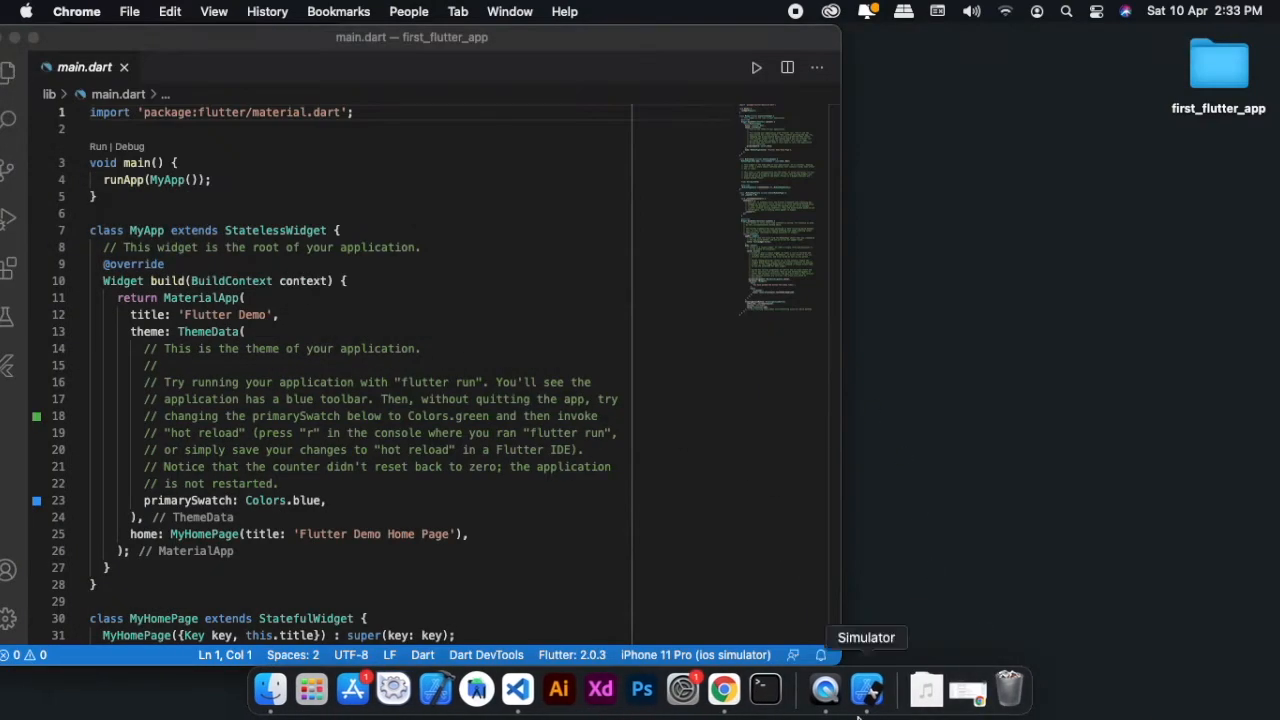
left_click(858, 714)
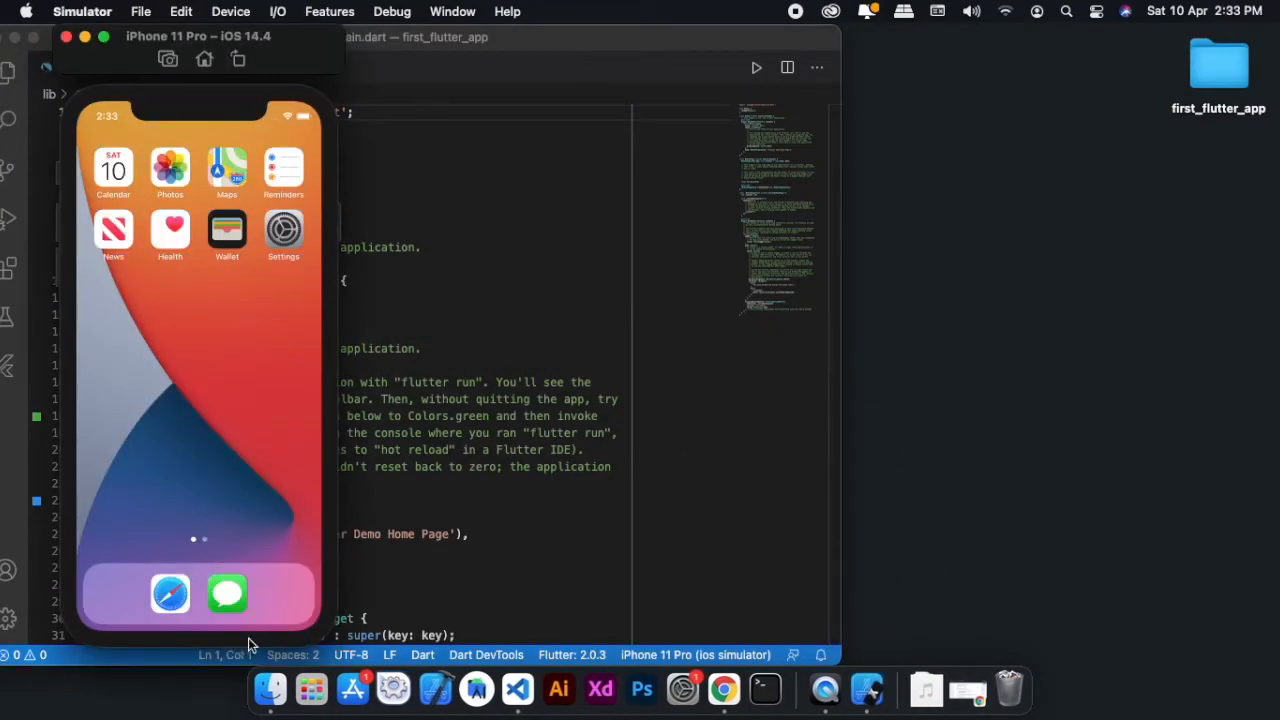
left_click_drag(248, 638, 1074, 634)
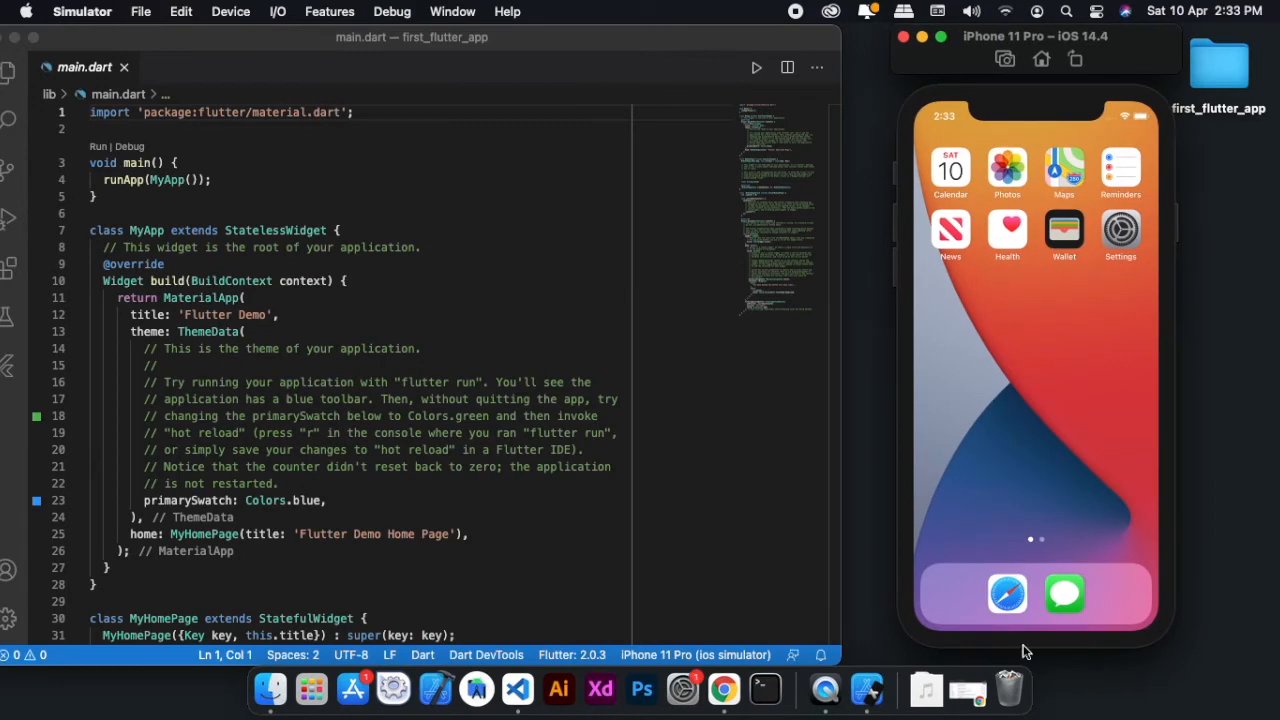
Return to VS Code, start debugging main.dart on the iPhone 11 Pro simulator, and narrow the Run and Debug side bar to widen the code area.
left_click(743, 600)
scroll(700, 250, "up", 15)
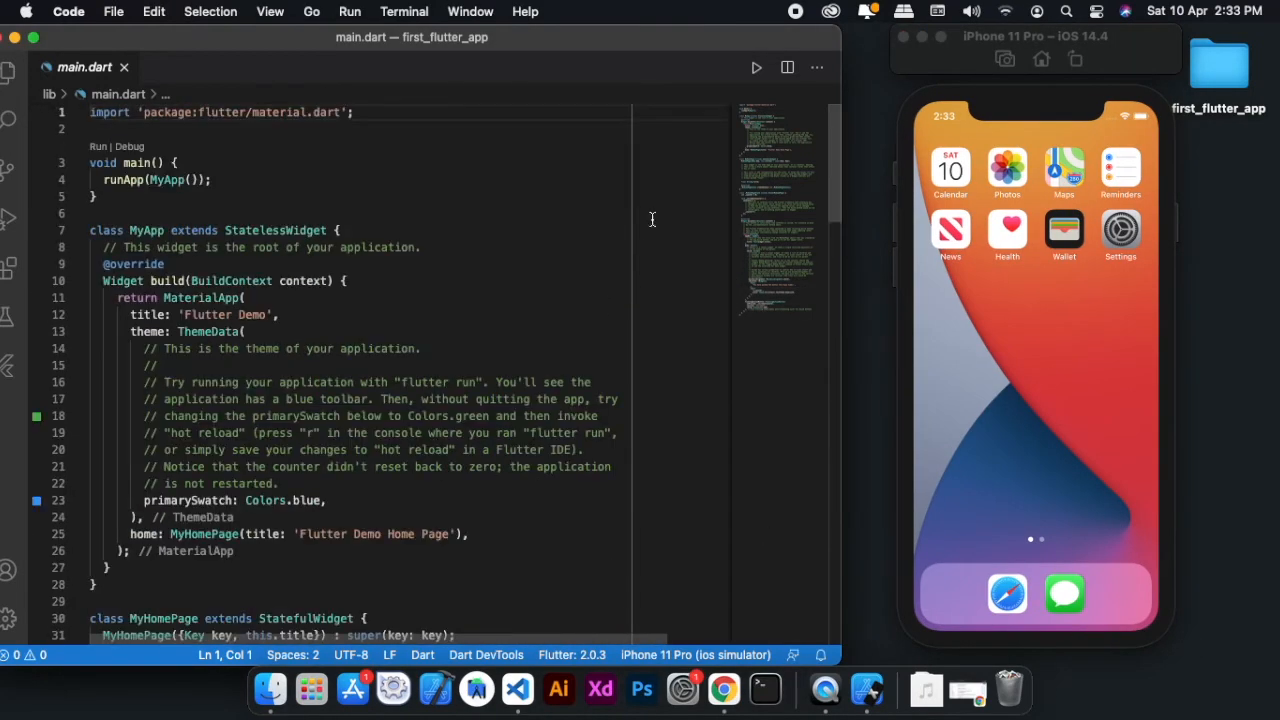
left_click(756, 68)
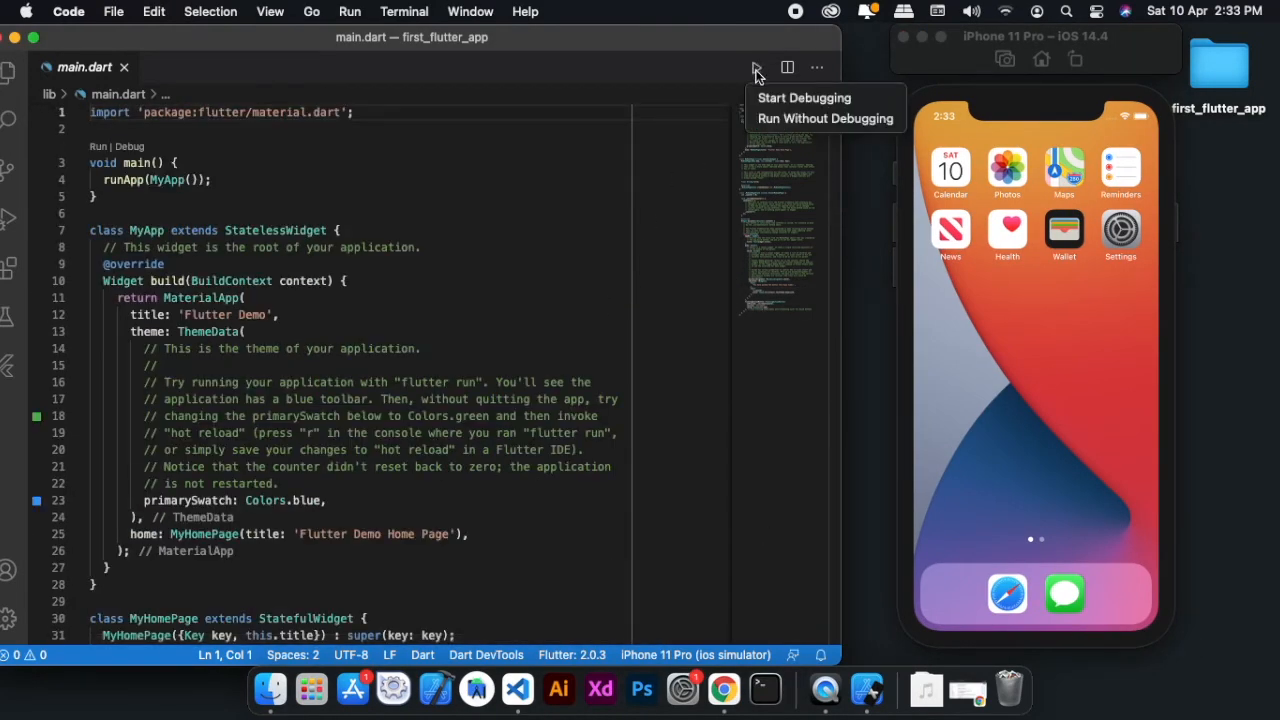
left_click(771, 99)
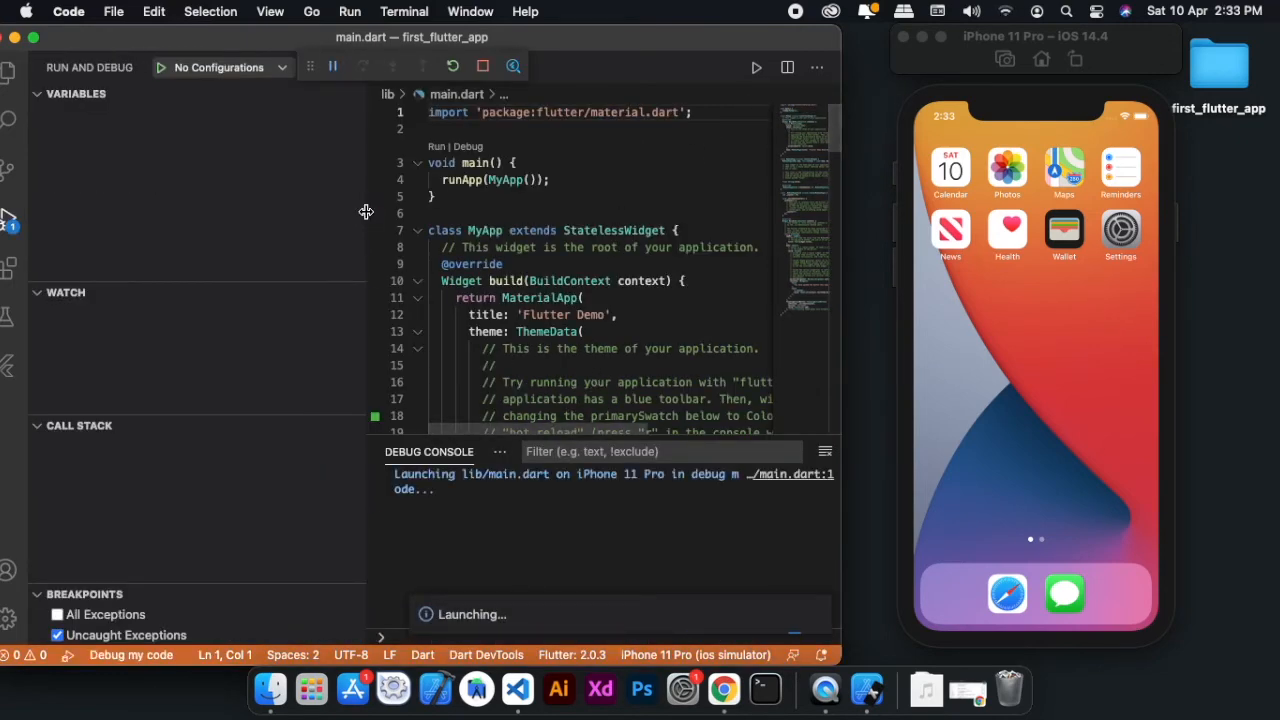
left_click_drag(366, 212, 187, 218)
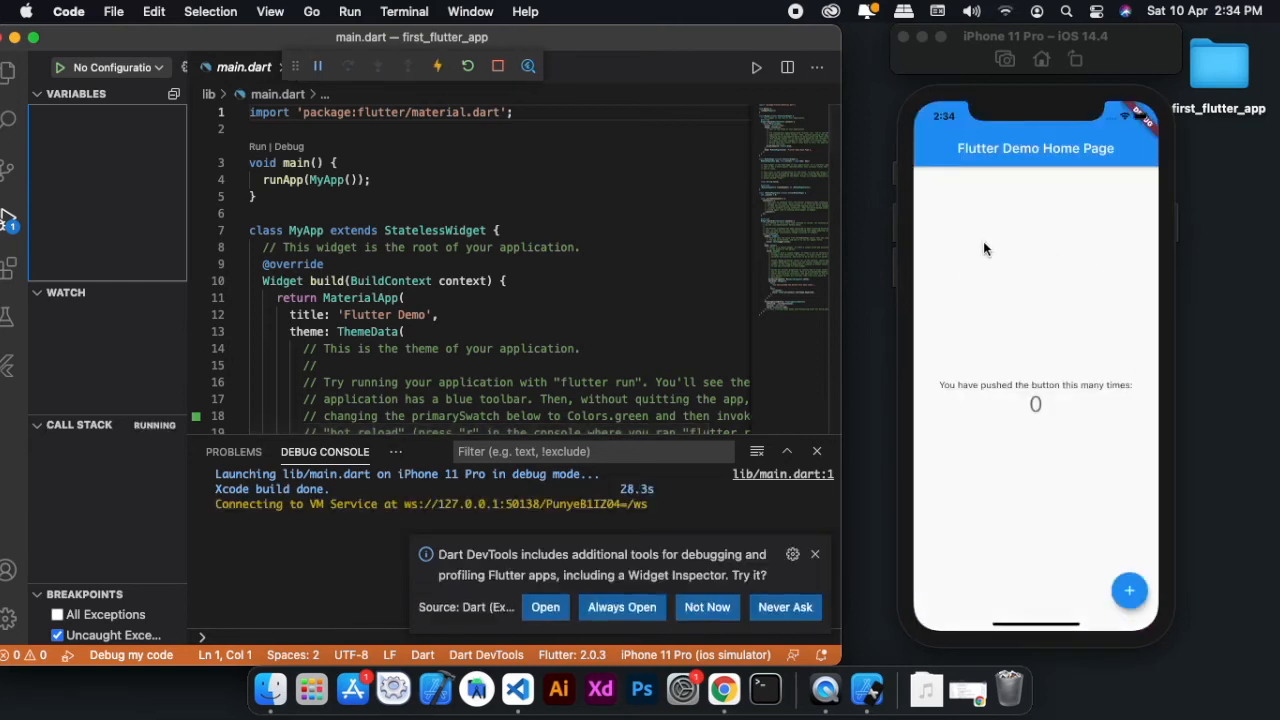
Switch to the simulator and test the running Flutter demo app by incrementing its counter to 5.
left_click(1030, 115)
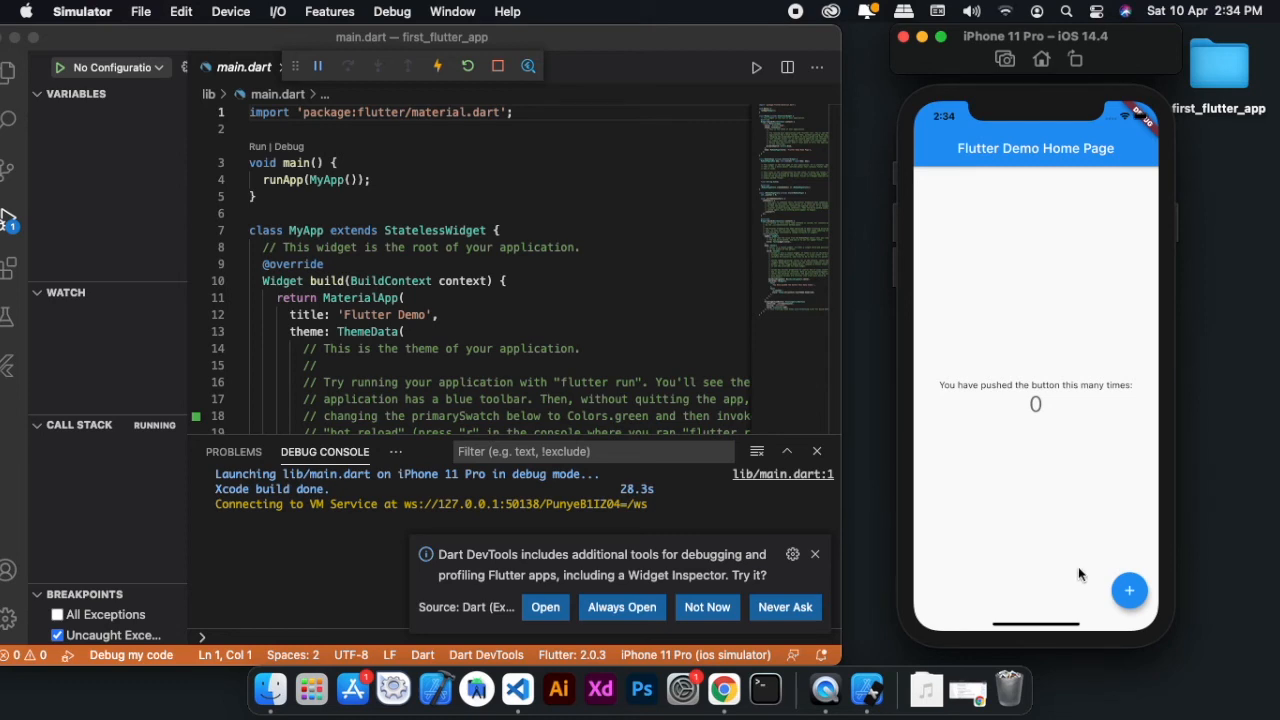
left_click(1132, 592)
left_click(1134, 584)
double_click(1131, 590)
left_click(1131, 590)
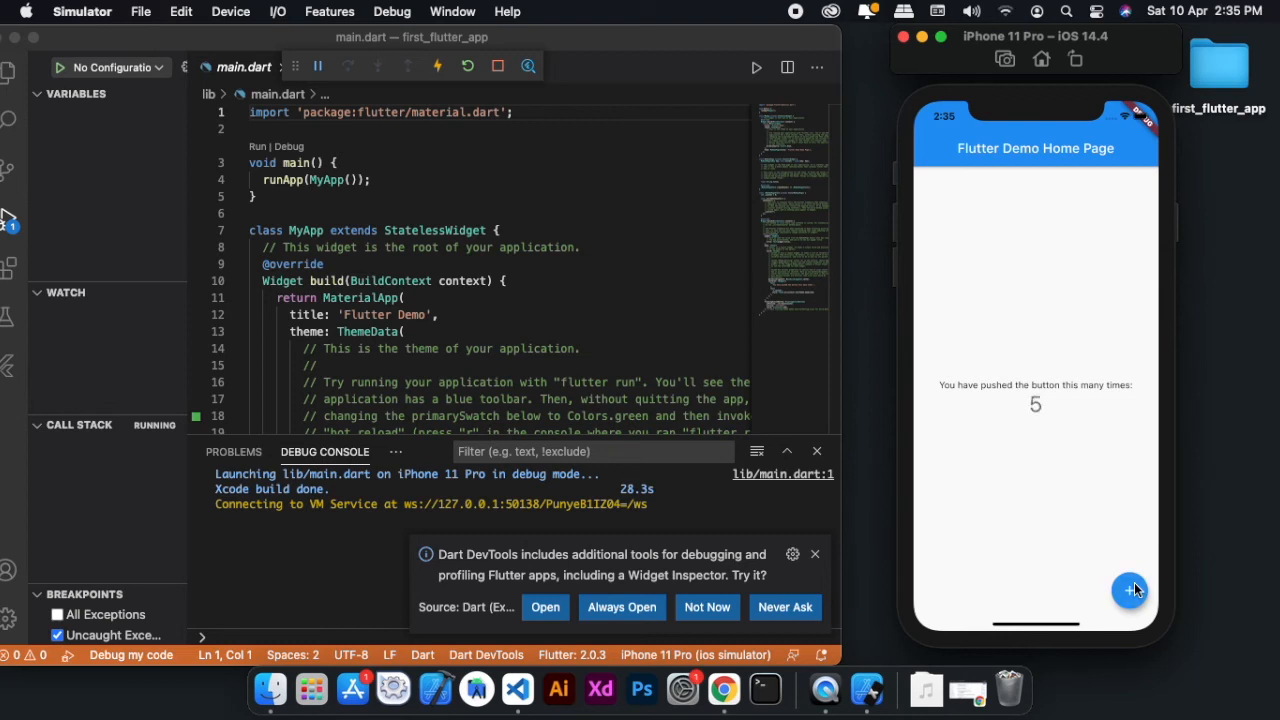